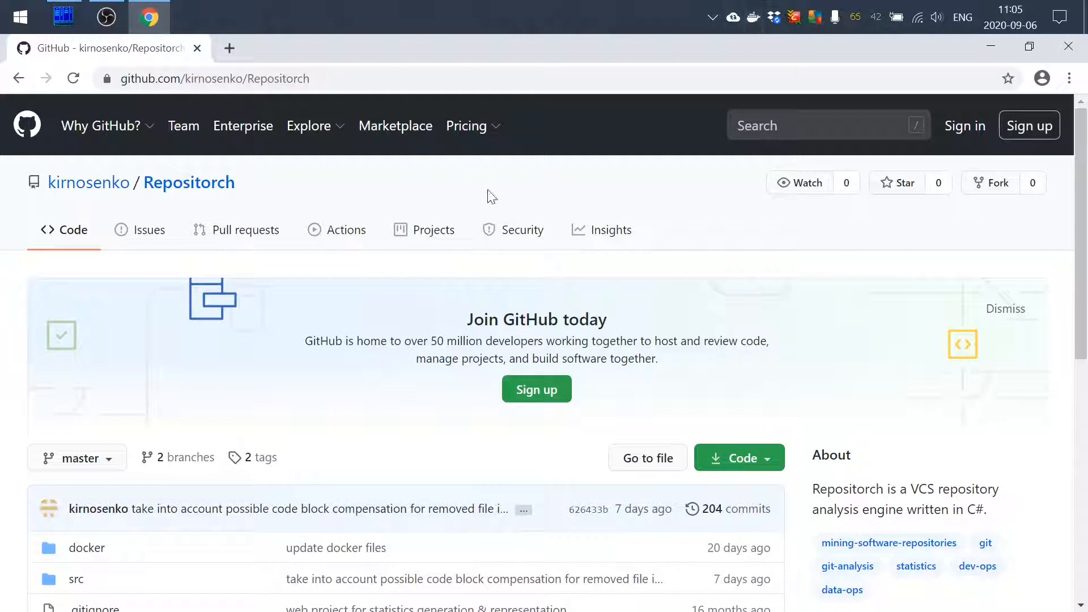
# Download the zip archive of release 0.1.1 from the Repositorch repository's releases
pyautogui.moveTo(312, 78); pyautogui.dragTo(97, 85)
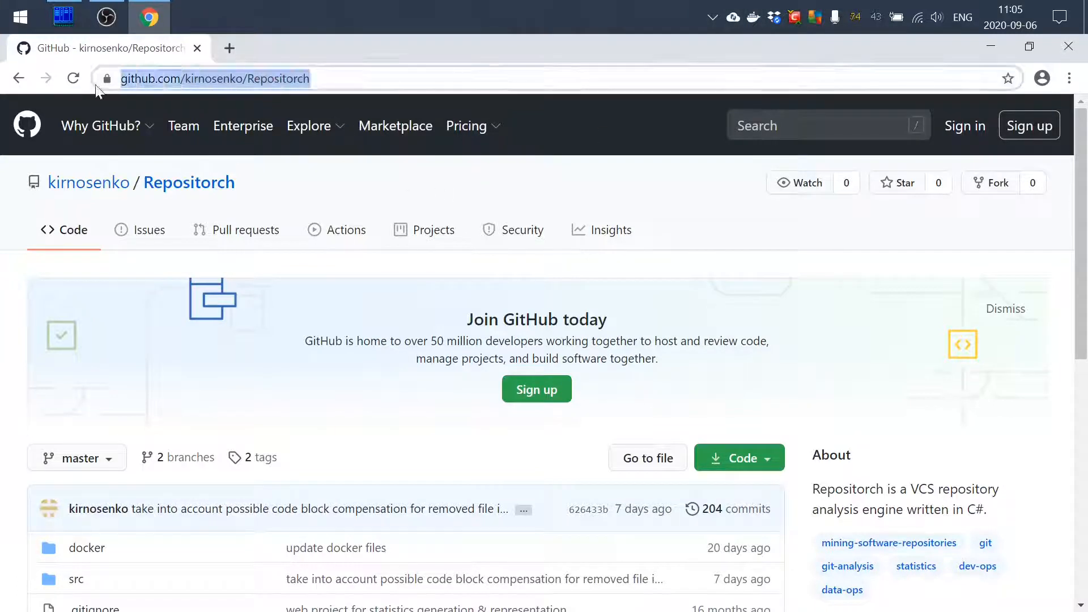
pyautogui.moveTo(1084, 184); pyautogui.dragTo(1068, 353)
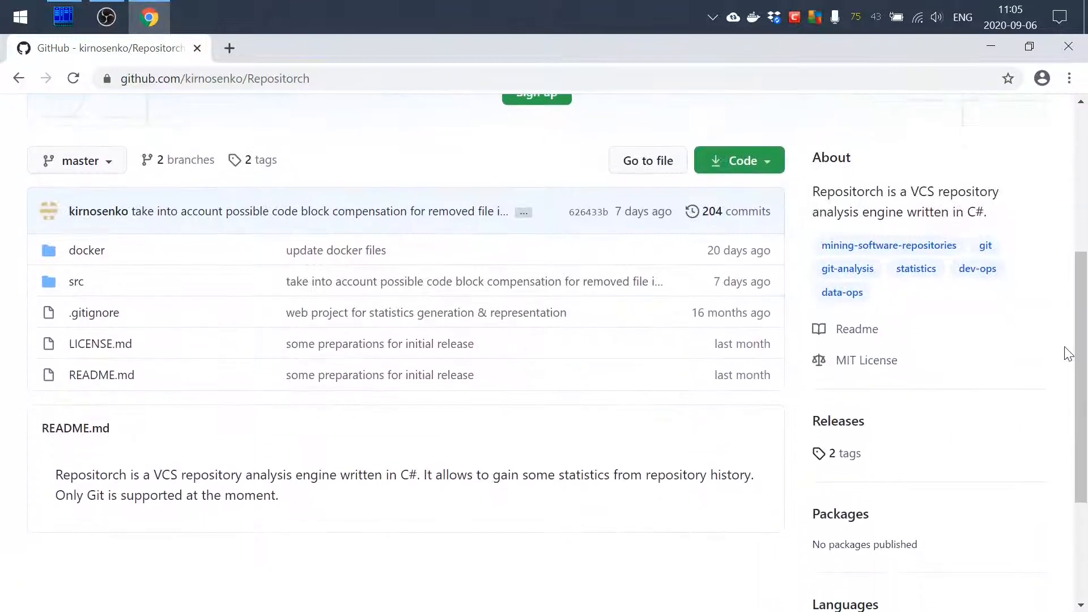
pyautogui.click(847, 424)
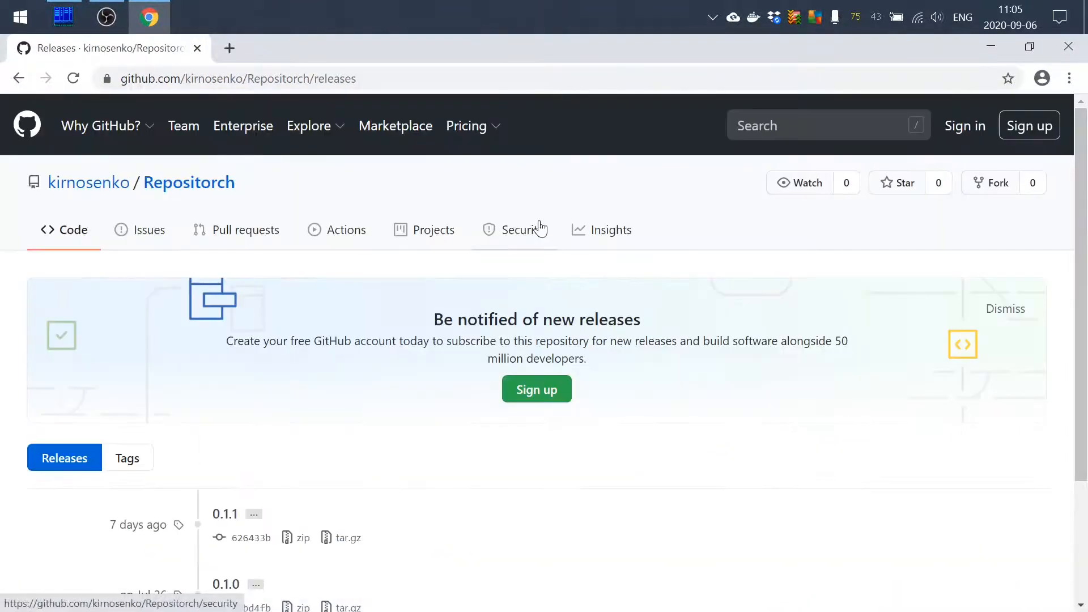
pyautogui.click(304, 538)
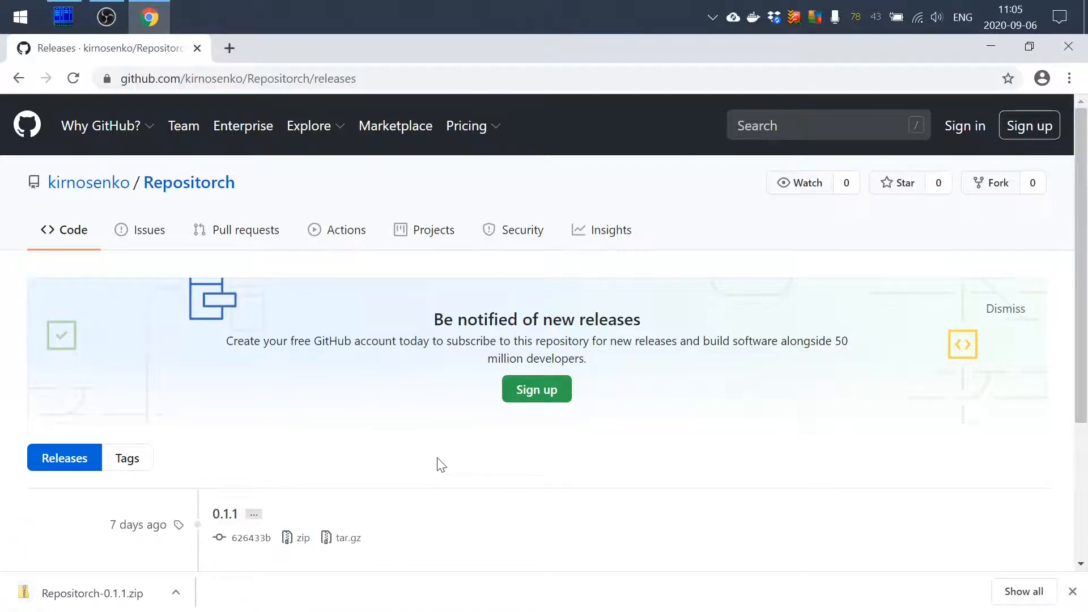
# Switch to Far Manager, open Repositorch-0.1.1.zip in D:\downloads and select the docker folder inside Repositorch-0.1.1
pyautogui.click(65, 21)
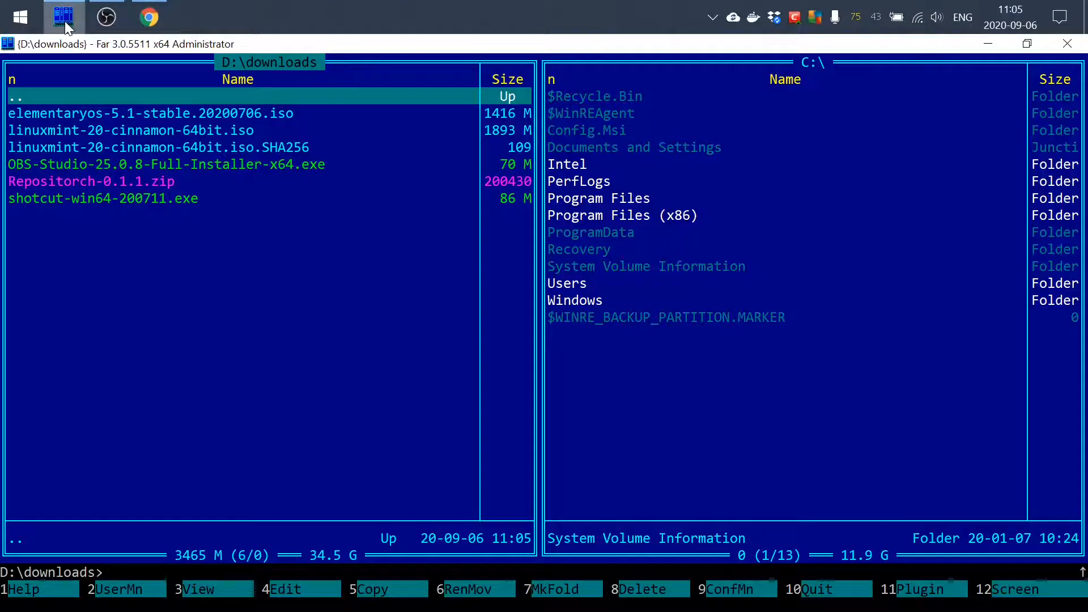
pyautogui.press('Down')
pyautogui.press('Down')
pyautogui.press('Down')
pyautogui.press('Down')
pyautogui.press('Down')
pyautogui.press('Return')
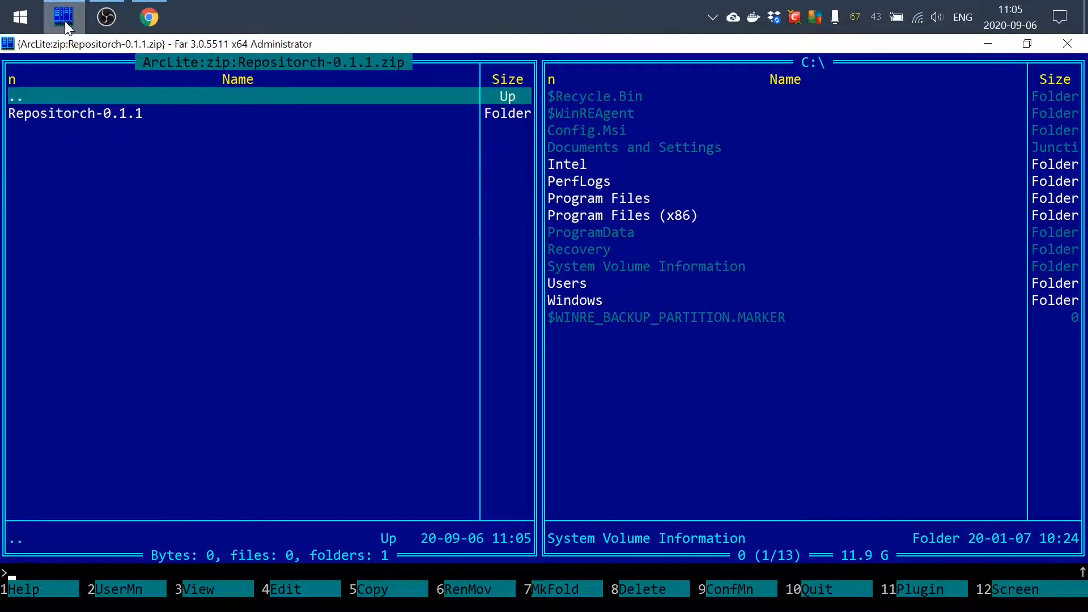
pyautogui.press('Down')
pyautogui.press('Return')
pyautogui.press('Down')
# Create a folder named repositorch in the root of drive C and enter it
pyautogui.press('Tab')
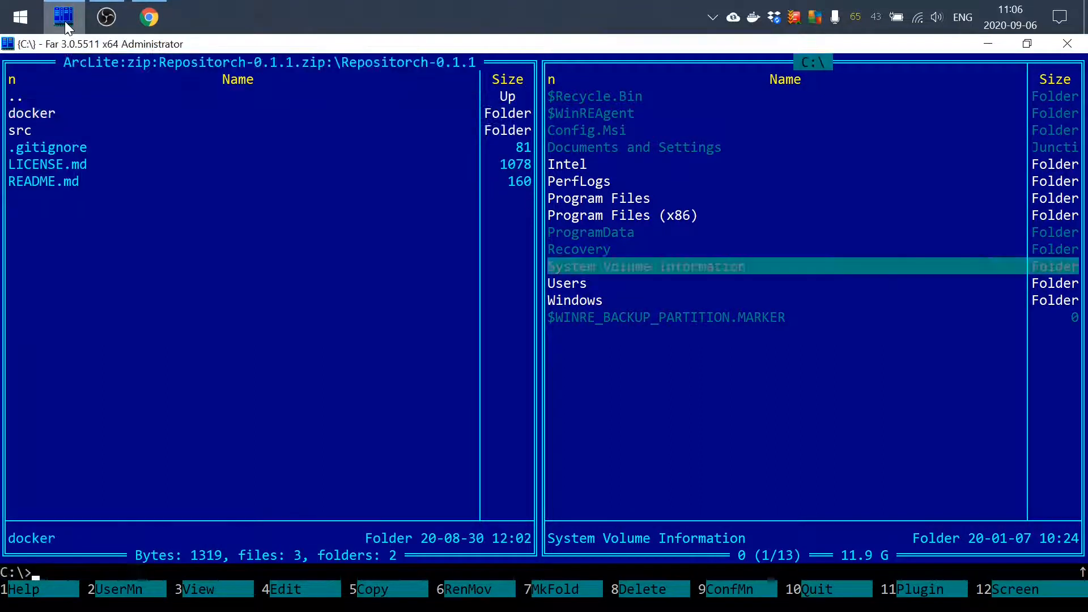
pyautogui.press('F7')
pyautogui.hotkey('ctrl', 'Down')
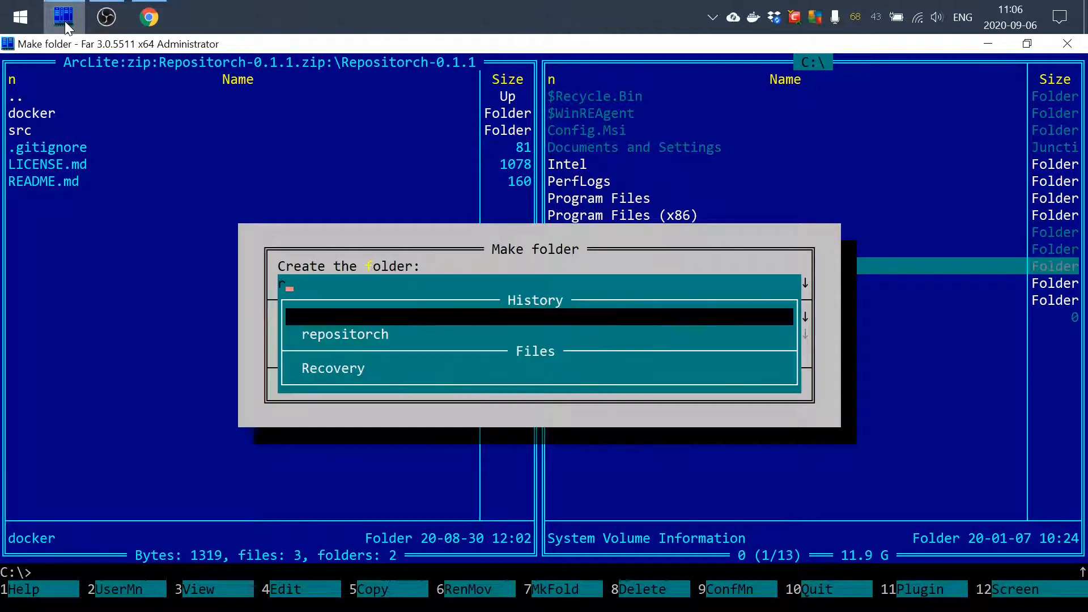
pyautogui.press('Down')
pyautogui.press('Return')
pyautogui.press('Return')
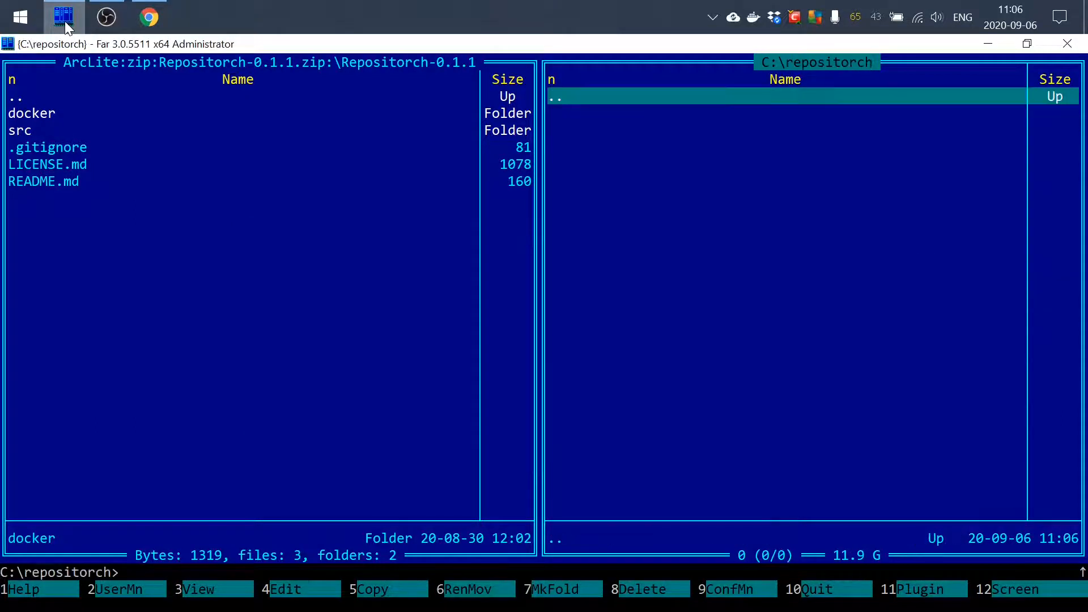
# Extract the docker folder from the archive to C:\repositorch\
pyautogui.press('Tab')
pyautogui.press('F5')
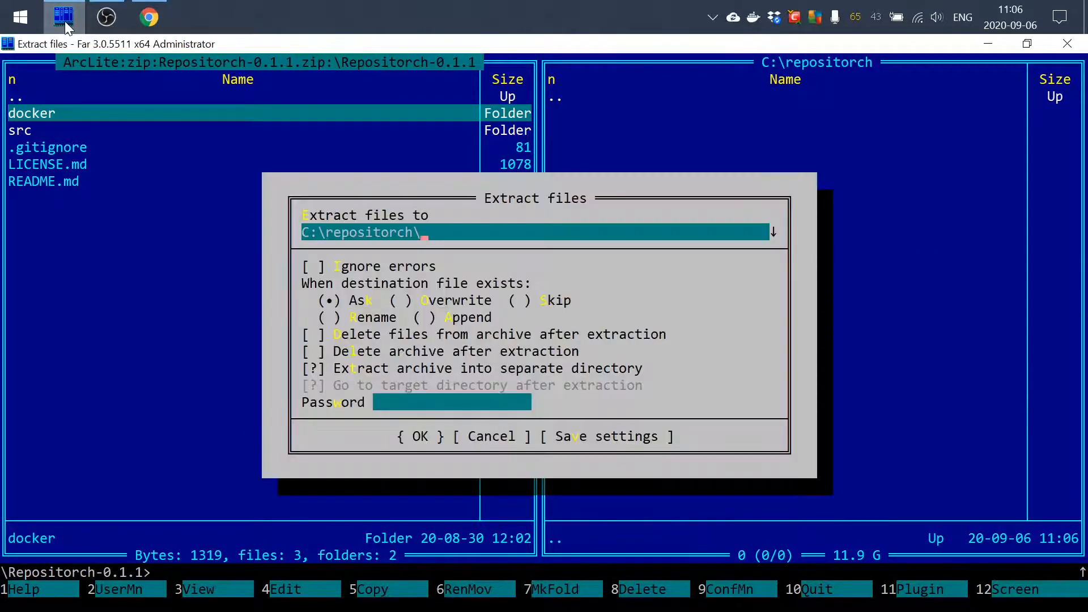
pyautogui.press('Return')
# Open the .env file from C:\repositorch\docker in Notepad++ and review the REPOSITORCH_HOME_PATH and REPOSITORCH_REPO_PATH lines
pyautogui.press('Tab')
pyautogui.press('Down')
pyautogui.press('Return')
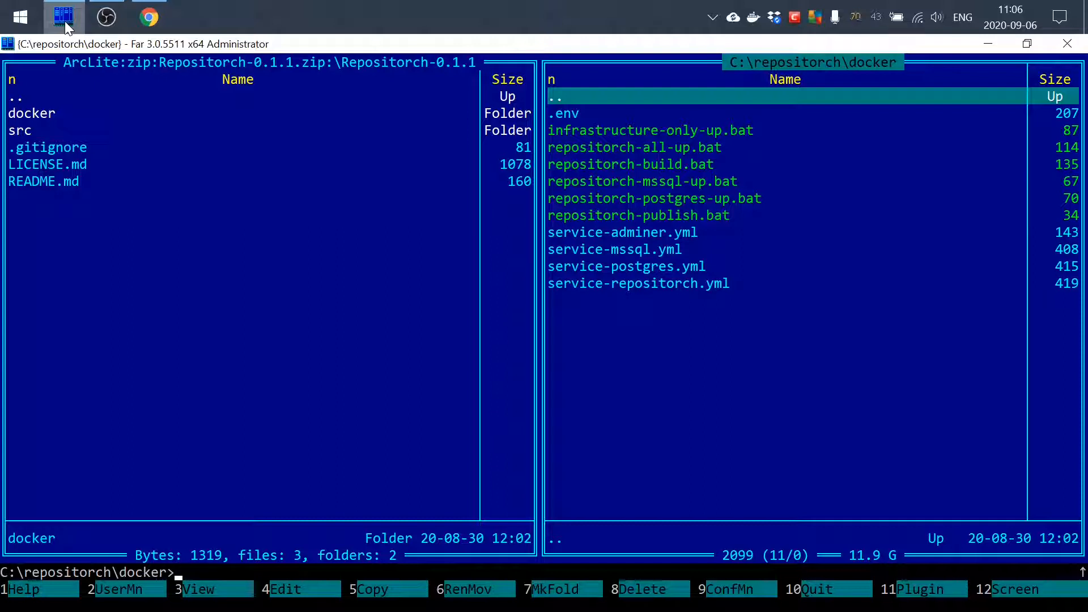
pyautogui.press('Down')
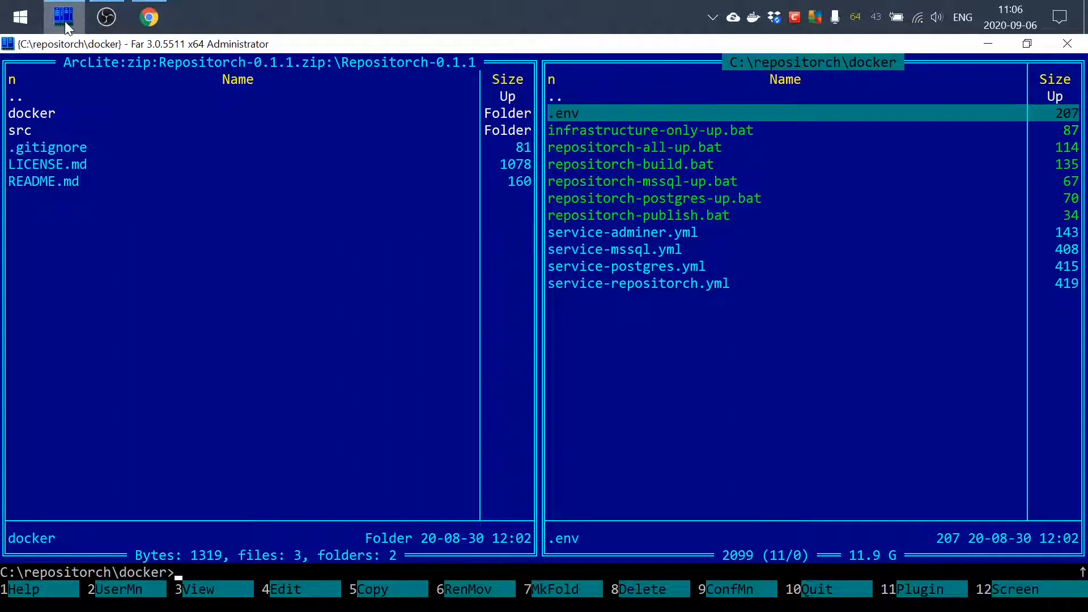
pyautogui.press('F4')
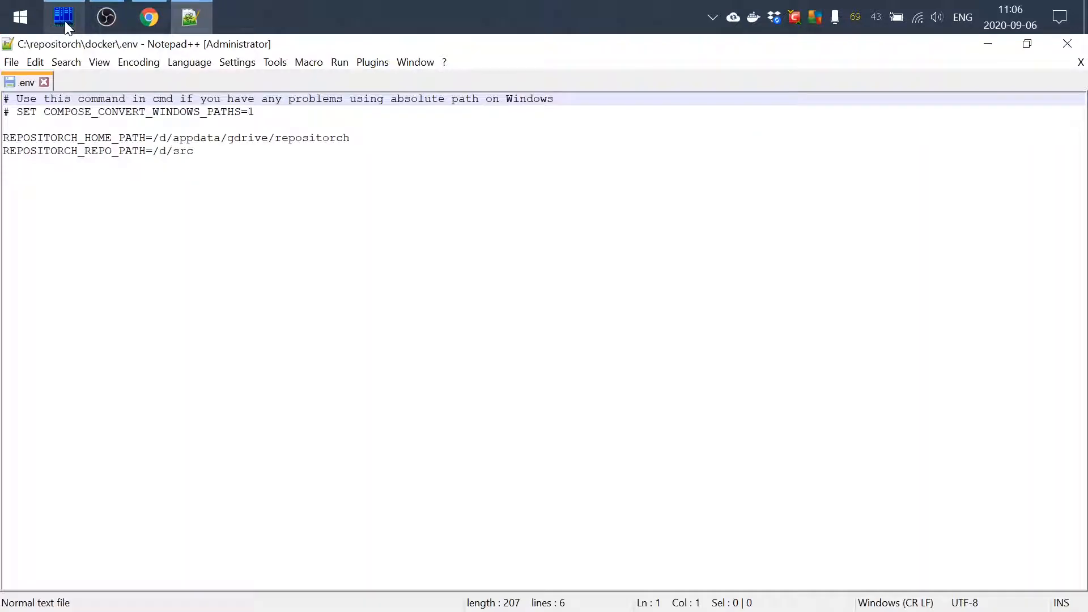
pyautogui.moveTo(194, 152); pyautogui.dragTo(10, 138)
pyautogui.click(4, 165)
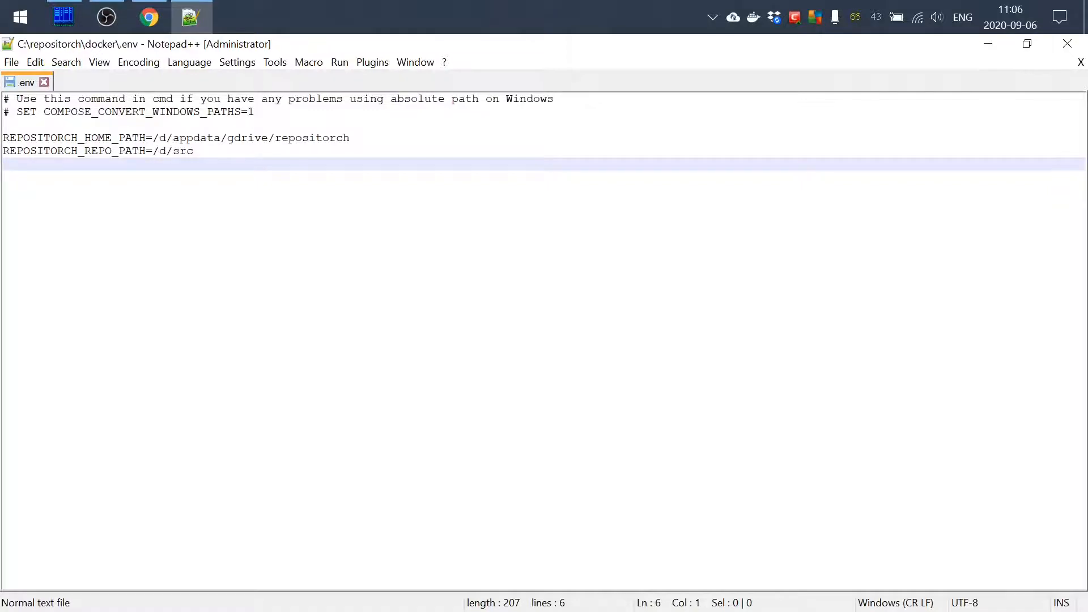
# Set REPOSITORCH_HOME_PATH to /c/repositorch, then save and close the .env file
pyautogui.click(166, 137)
pyautogui.press('BackSpace')
pyautogui.write('c')
pyautogui.press('Right')
pyautogui.hotkey('shift', 'Right')
pyautogui.hotkey('shift', 'Right')
pyautogui.hotkey('shift', 'Right')
pyautogui.hotkey('shift', 'Right')
pyautogui.hotkey('shift', 'Right')
pyautogui.hotkey('shift', 'Right')
pyautogui.hotkey('shift', 'Right')
pyautogui.hotkey('shift', 'Right')
pyautogui.hotkey('shift', 'Right')
pyautogui.hotkey('shift', 'Right')
pyautogui.hotkey('shift', 'Right')
pyautogui.hotkey('shift', 'Right')
pyautogui.hotkey('shift', 'Right')
pyautogui.hotkey('shift', 'Right')
pyautogui.hotkey('shift', 'Right')
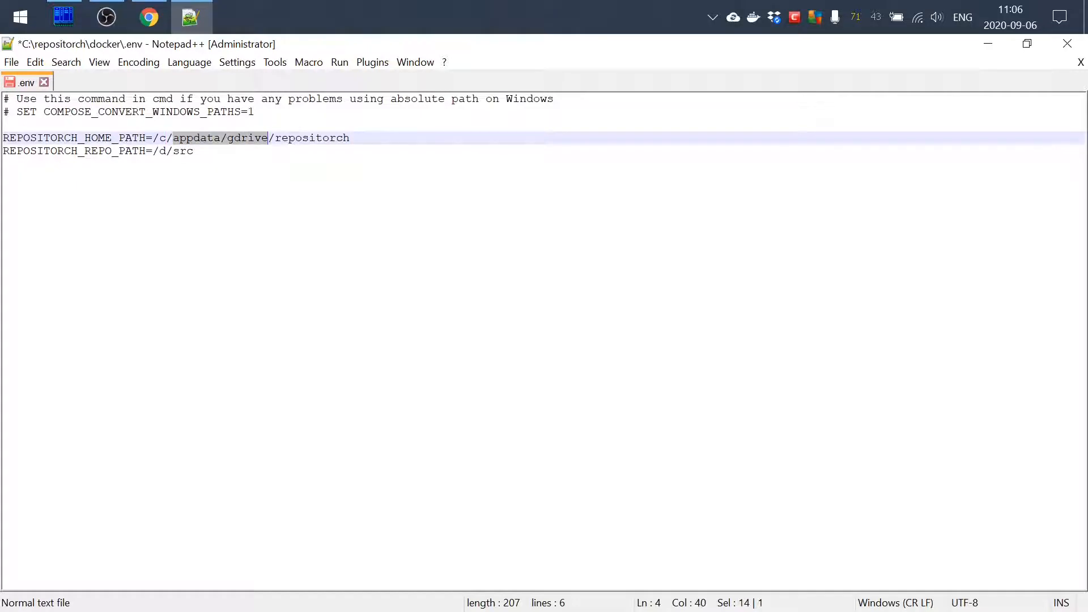
pyautogui.press('Delete')
pyautogui.click(182, 164)
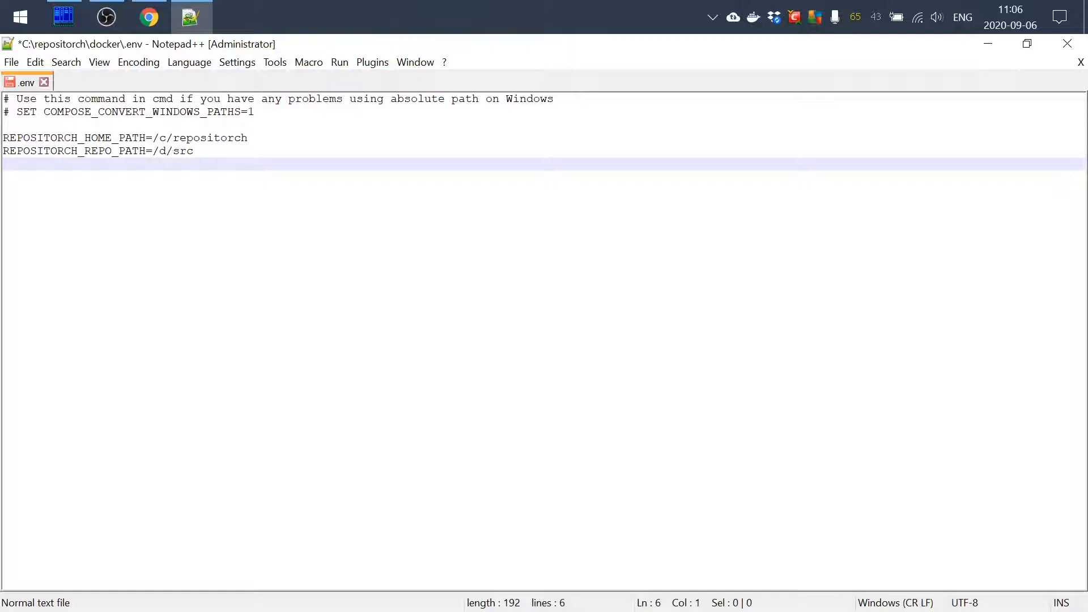
pyautogui.hotkey('ctrl', 's')
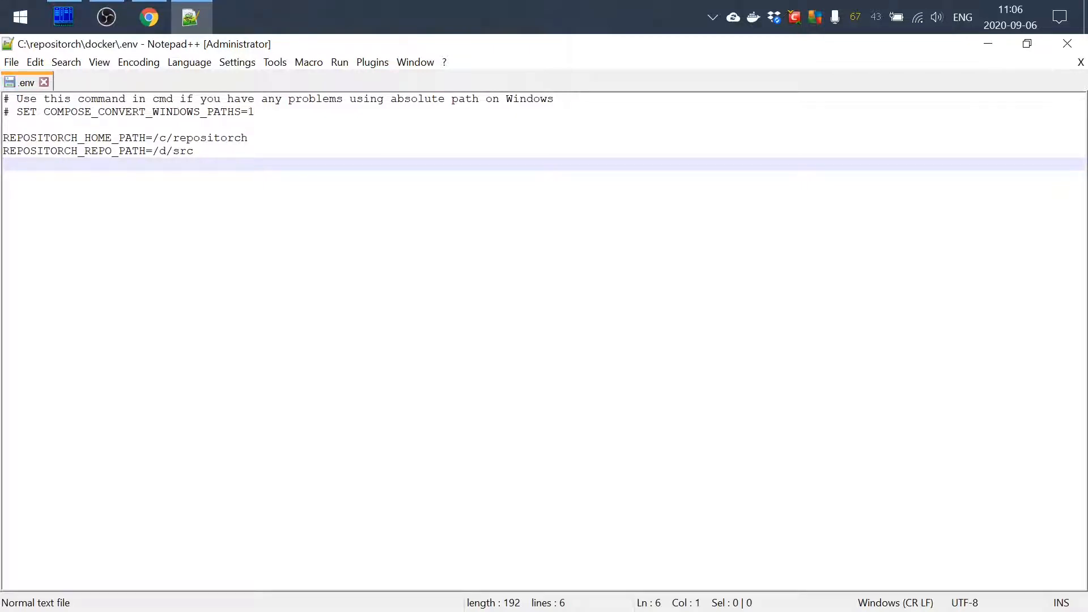
pyautogui.click(1061, 50)
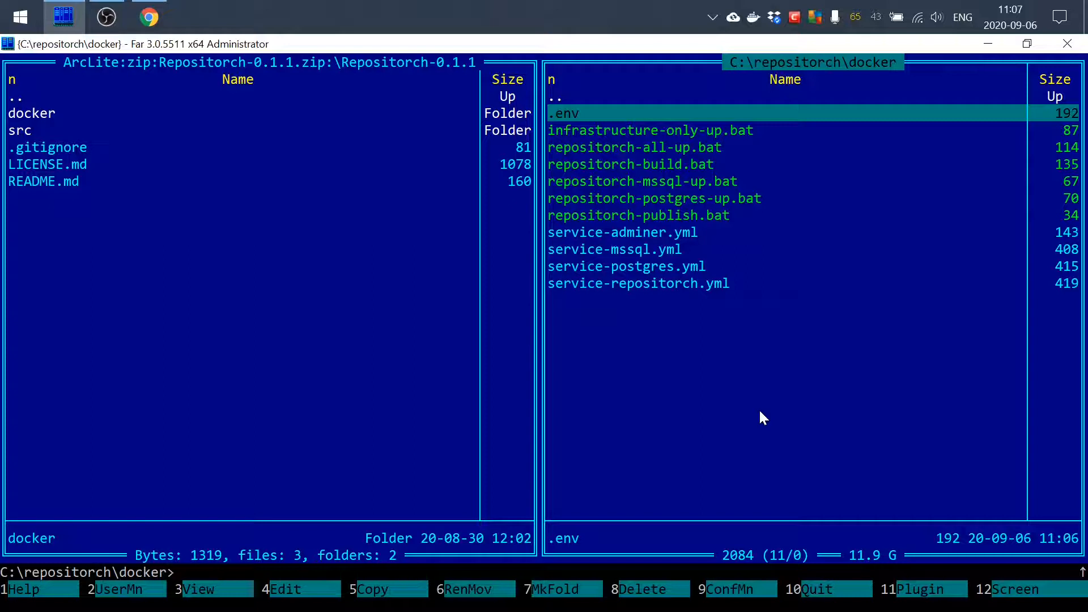
# Review the docker-compose command in repositorch-mssql-up.bat and run that batch file
pyautogui.press('Down')
pyautogui.press('Down')
pyautogui.press('Down')
pyautogui.press('Down')
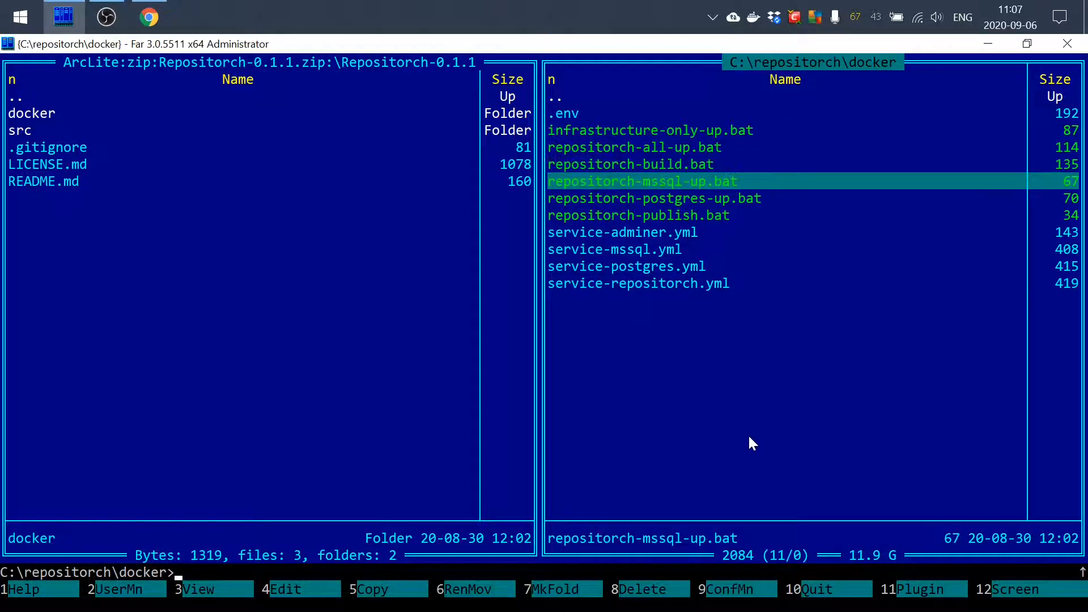
pyautogui.press('F4')
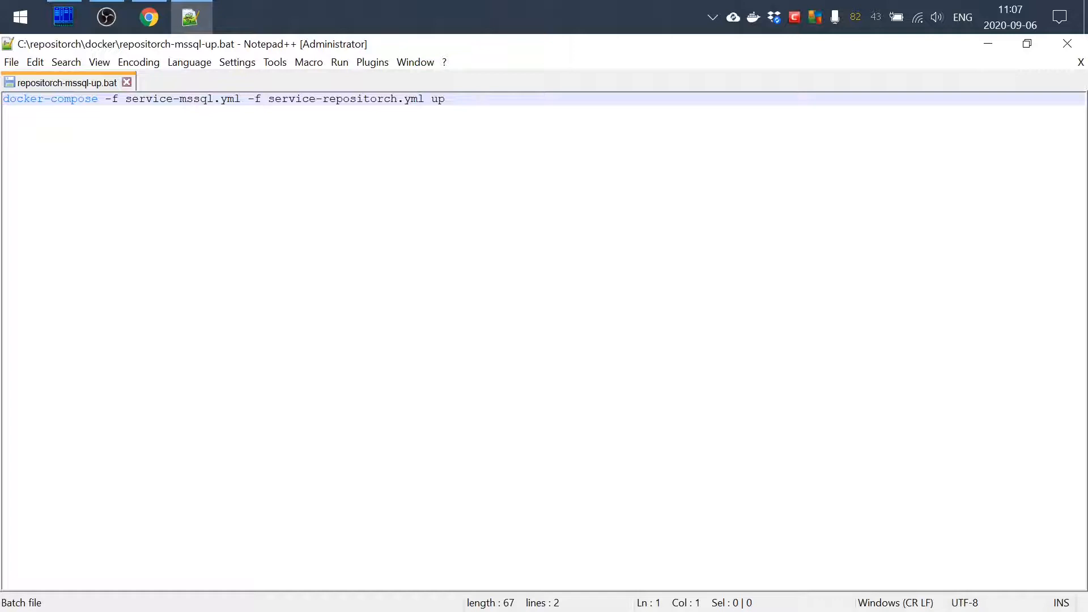
pyautogui.moveTo(453, 112); pyautogui.dragTo(4, 95)
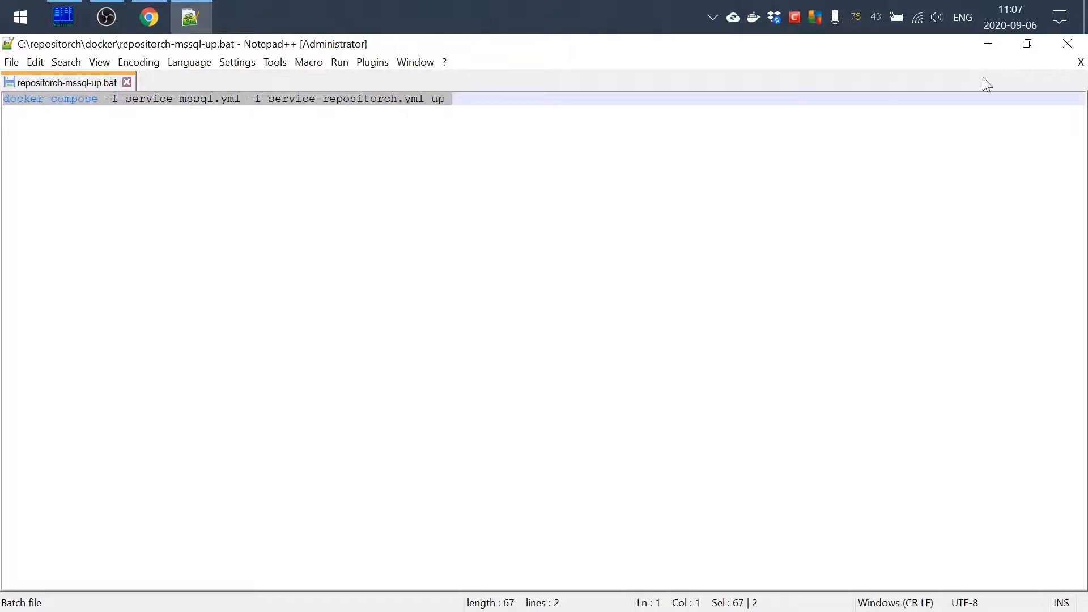
pyautogui.click(1060, 51)
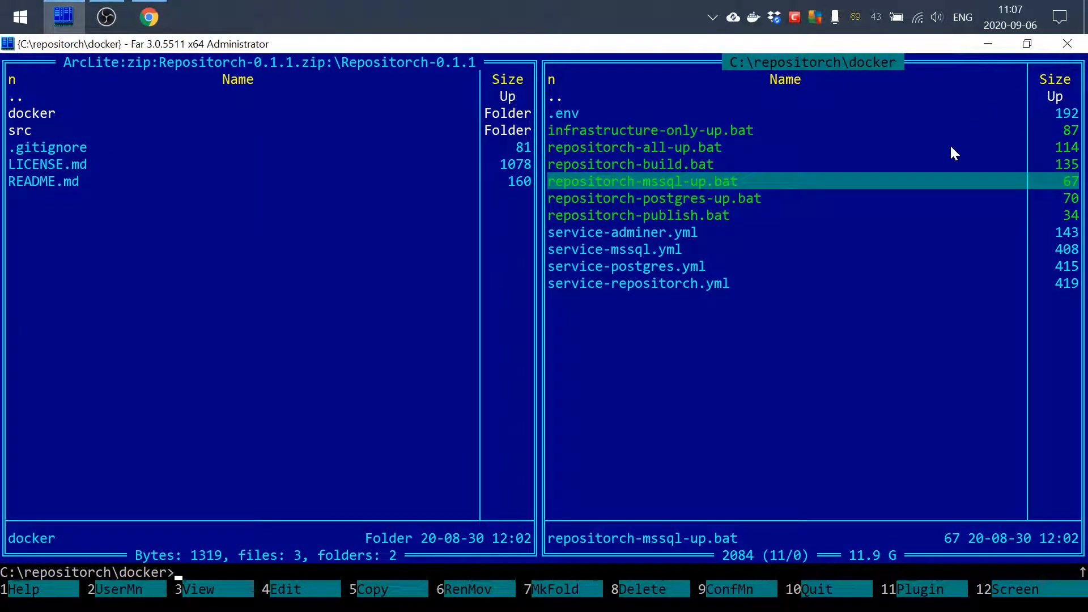
pyautogui.press('Return')
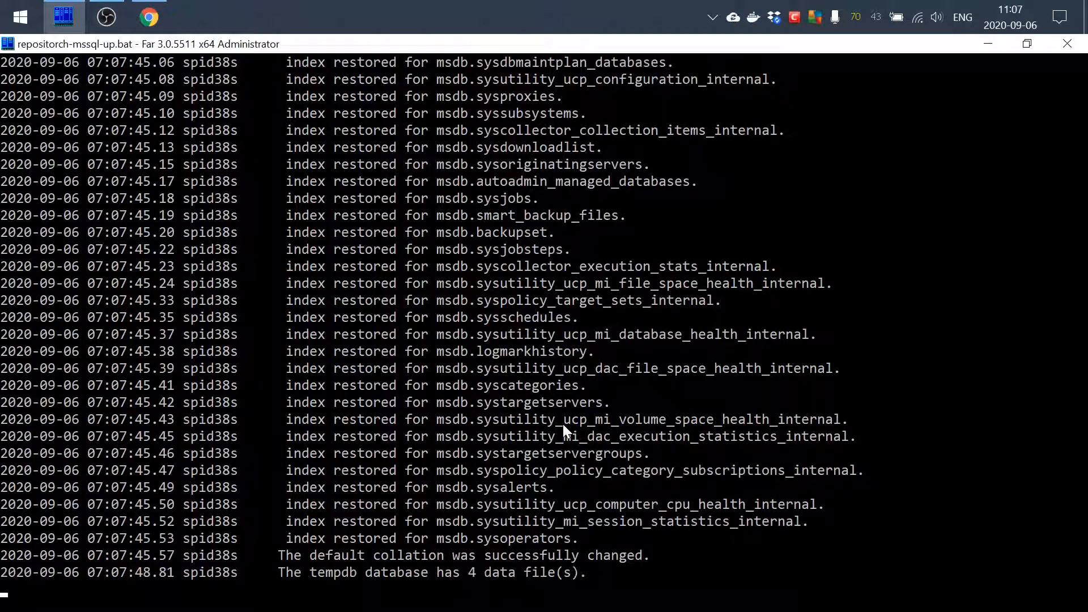
# Switch to Chrome, load localhost:5000 in a new tab and dismiss the downloads bar
pyautogui.click(148, 17)
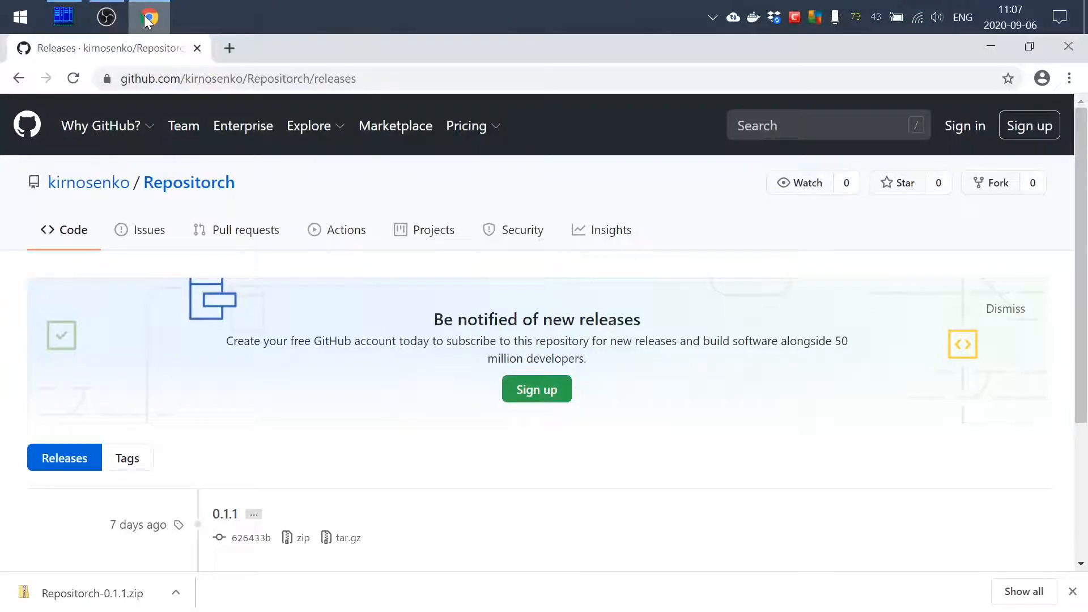
pyautogui.click(228, 48)
pyautogui.write('localhost:')
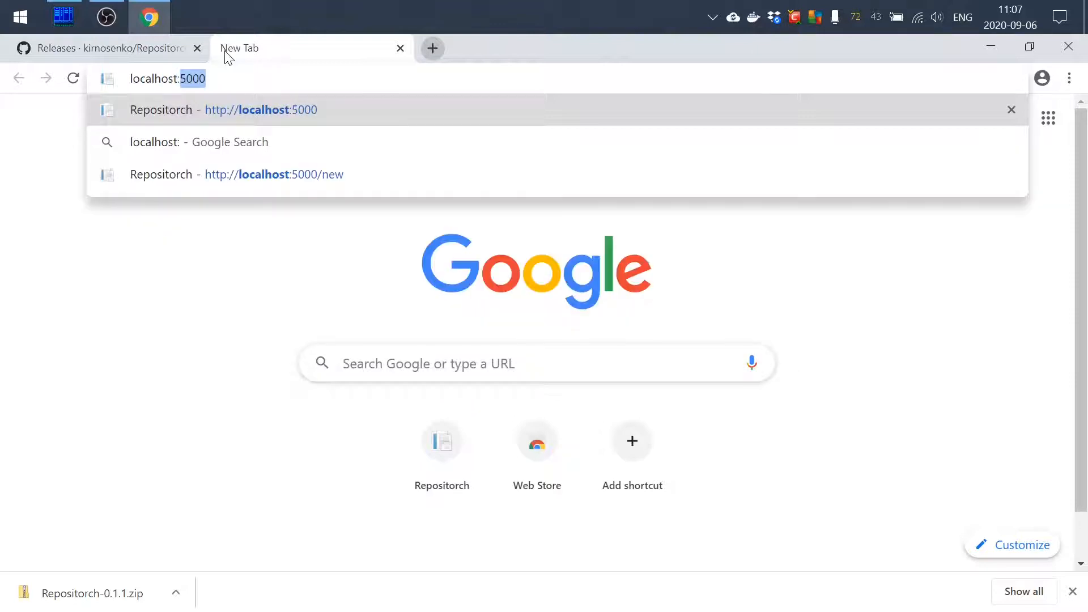
pyautogui.press('Return')
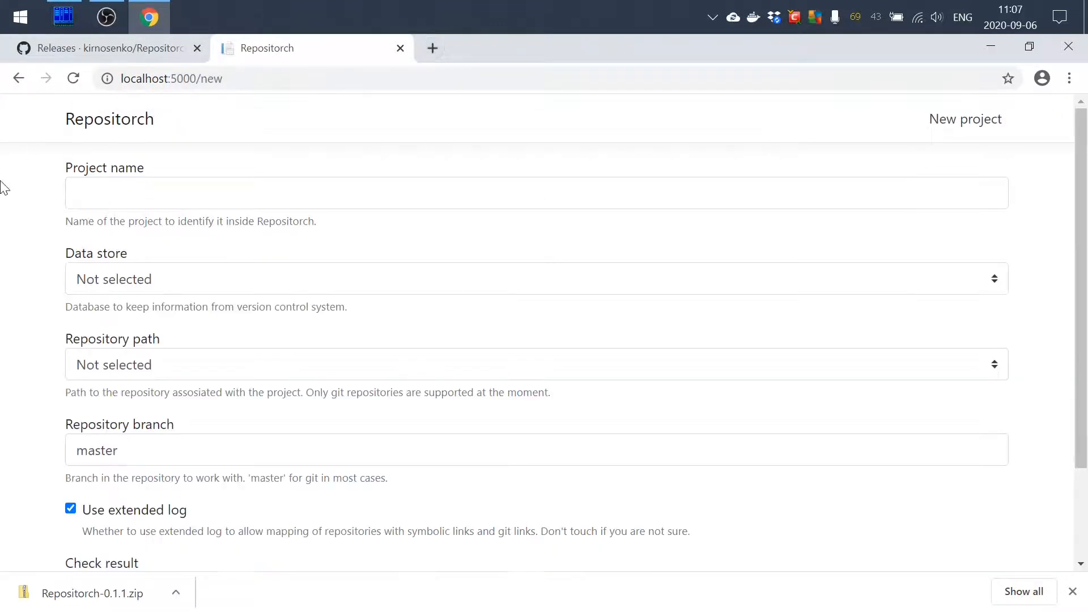
pyautogui.click(1072, 591)
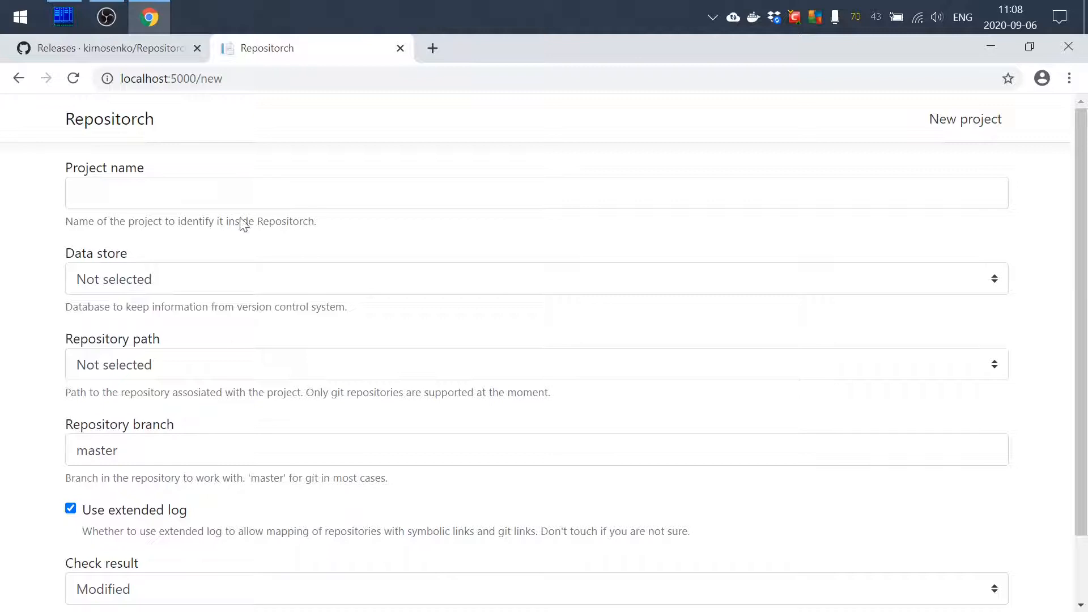
# Choose aspnetcore/.git as the new project's repository path and name the project aspnetcore
pyautogui.click(200, 364)
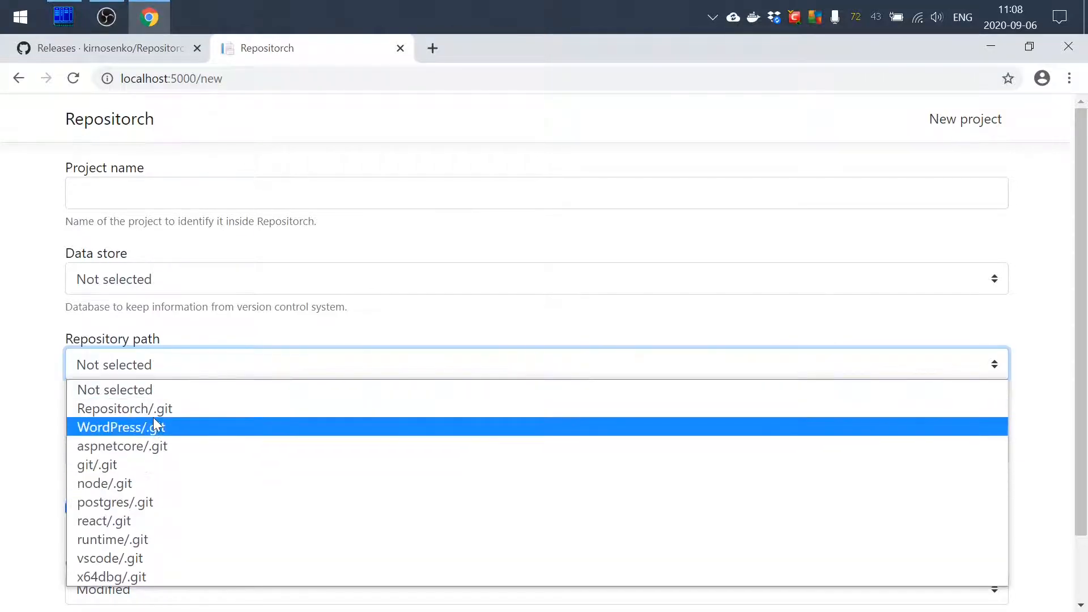
pyautogui.click(147, 446)
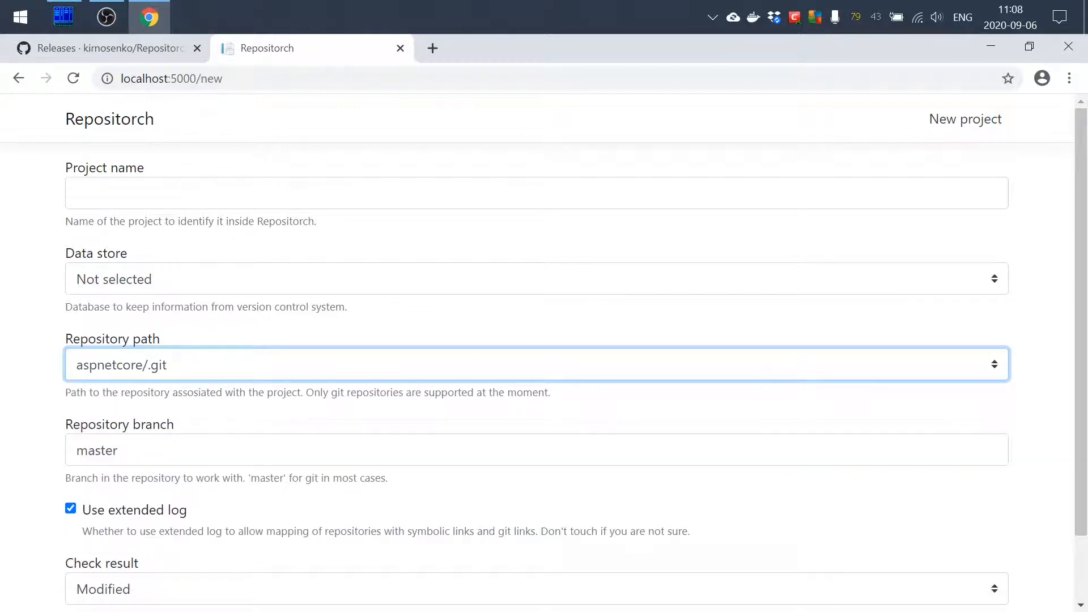
pyautogui.click(215, 193)
pyautogui.write('a')
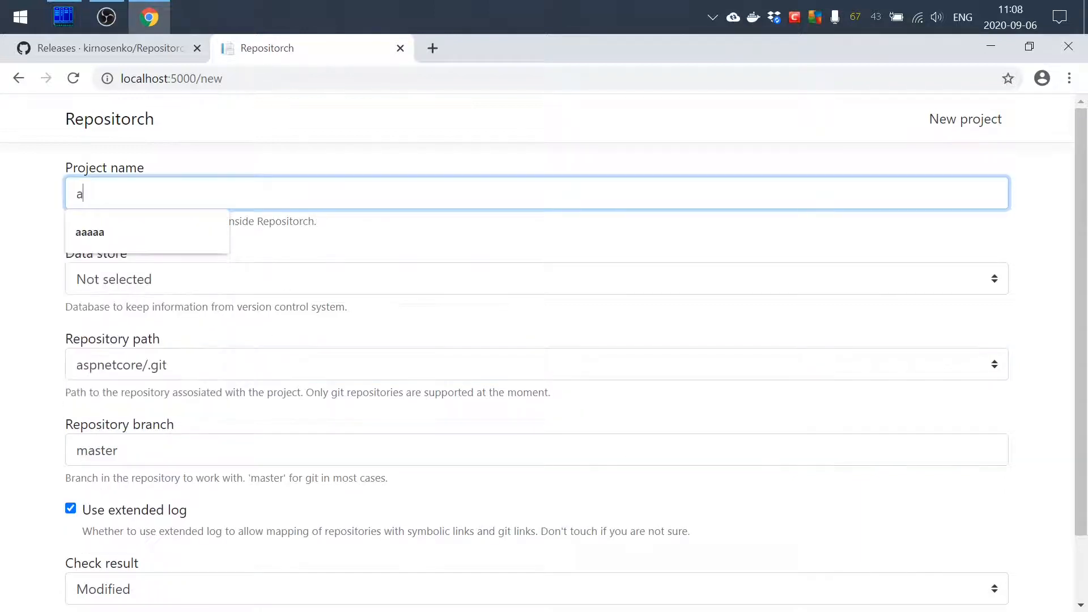
pyautogui.write('spnetcore')
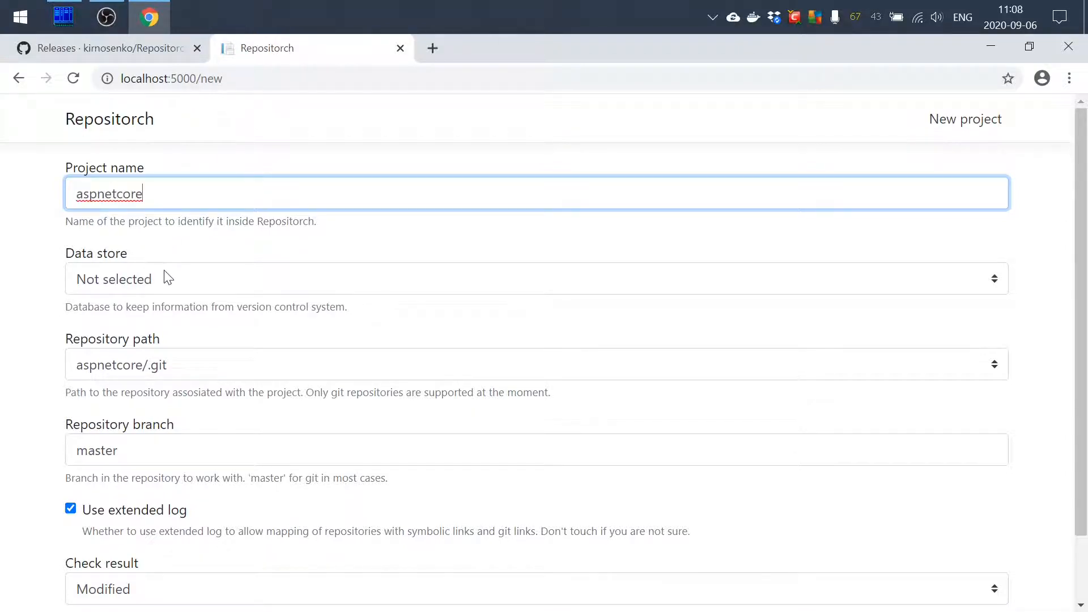
# Choose SQL Server as the data store and create the project
pyautogui.click(167, 277)
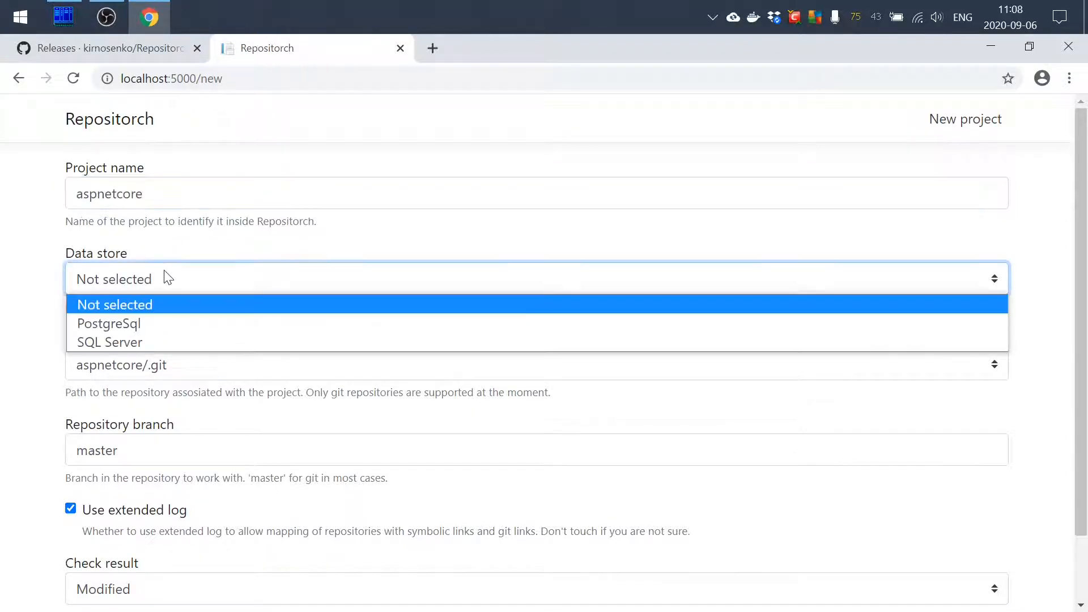
pyautogui.click(100, 343)
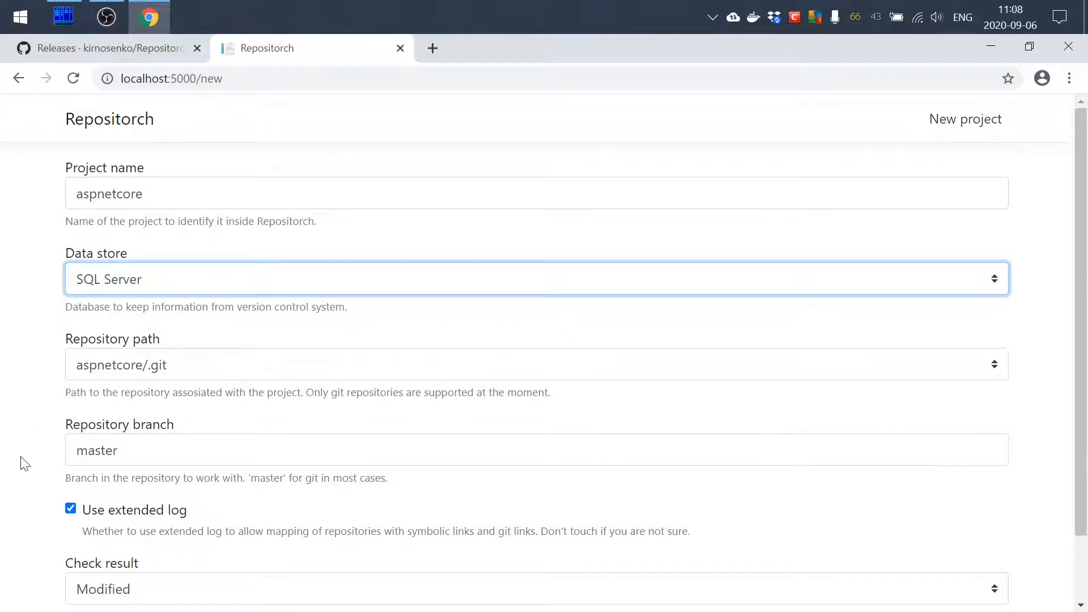
pyautogui.click(31, 485)
pyautogui.scroll(-2, 31, 485)
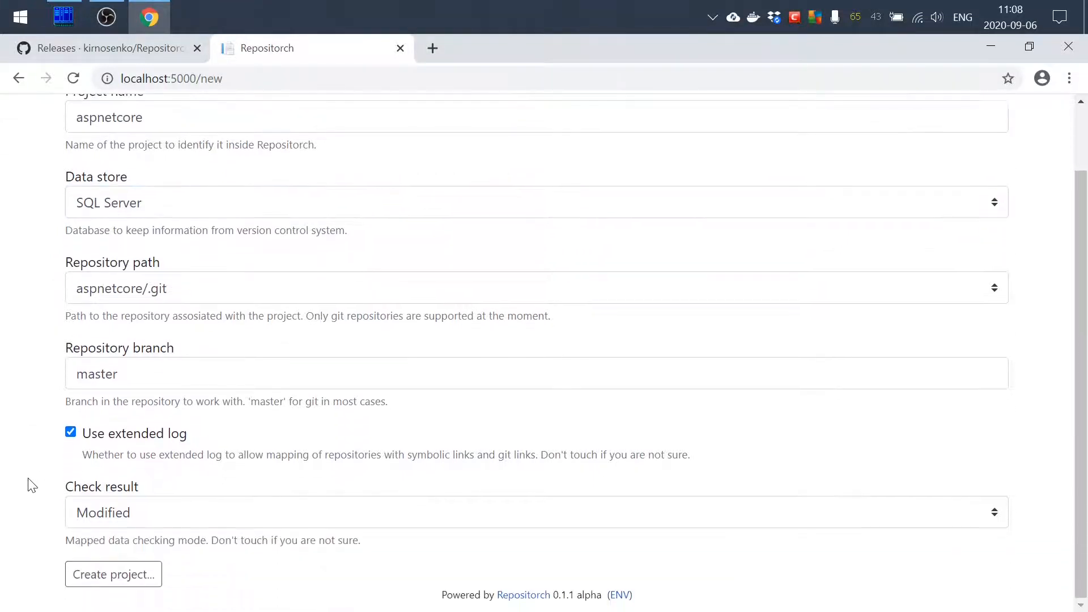
pyautogui.click(114, 584)
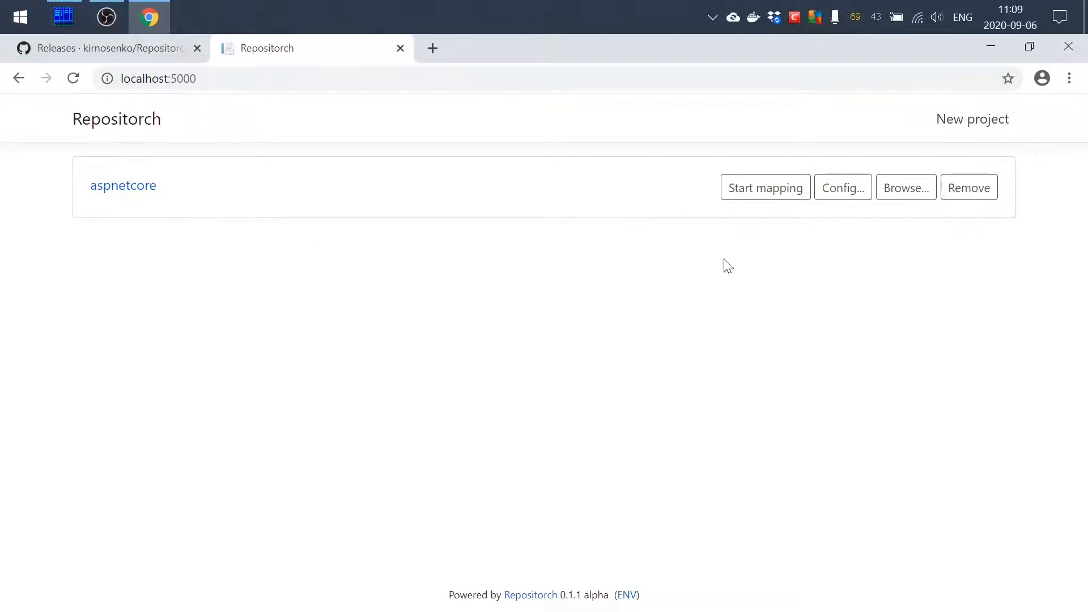
# Start mapping the aspnetcore project and begin a new project named react
pyautogui.click(771, 197)
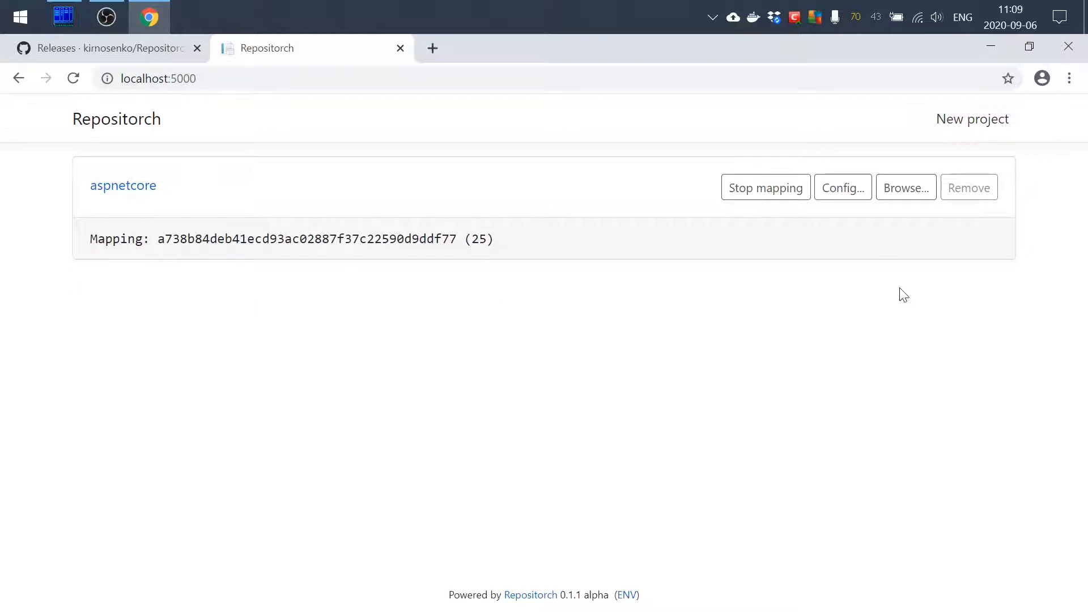
pyautogui.click(975, 124)
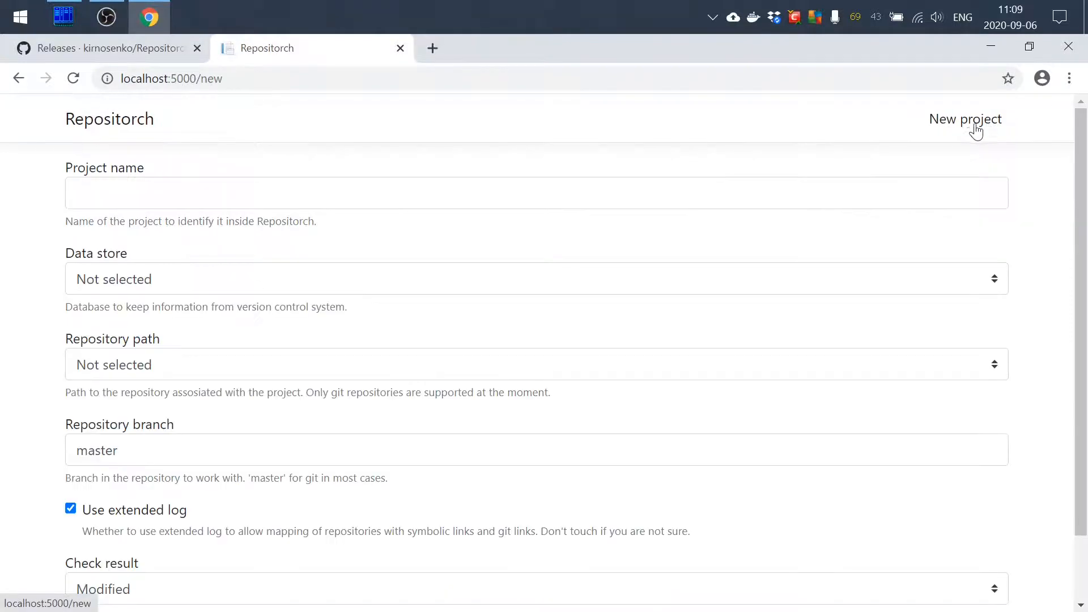
pyautogui.click(487, 192)
pyautogui.write('react')
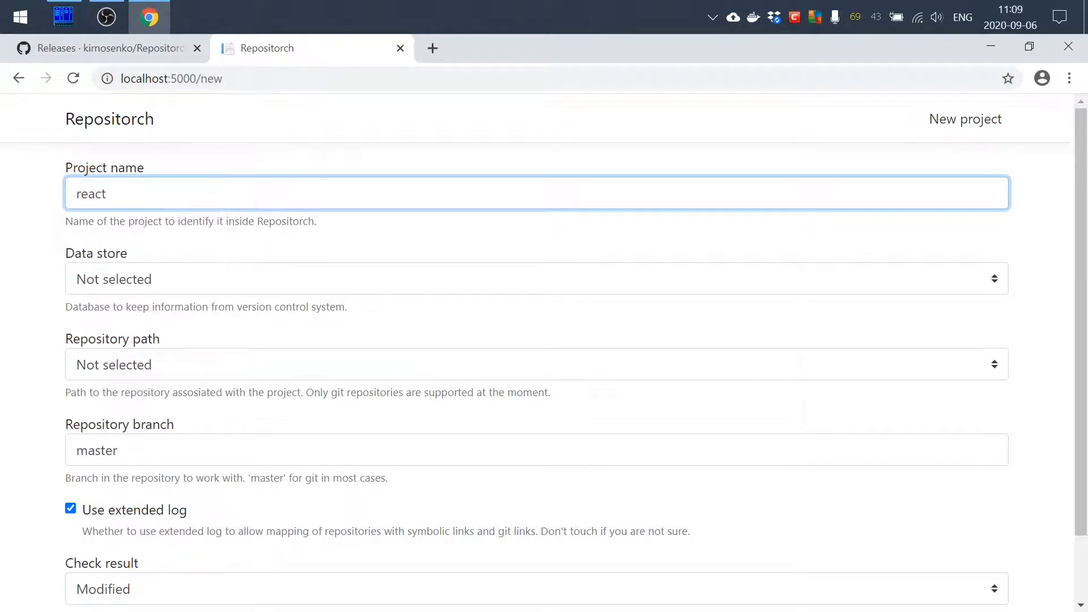
# Set the new project's data store to SQL Server and its repository path to react/.git
pyautogui.click(182, 282)
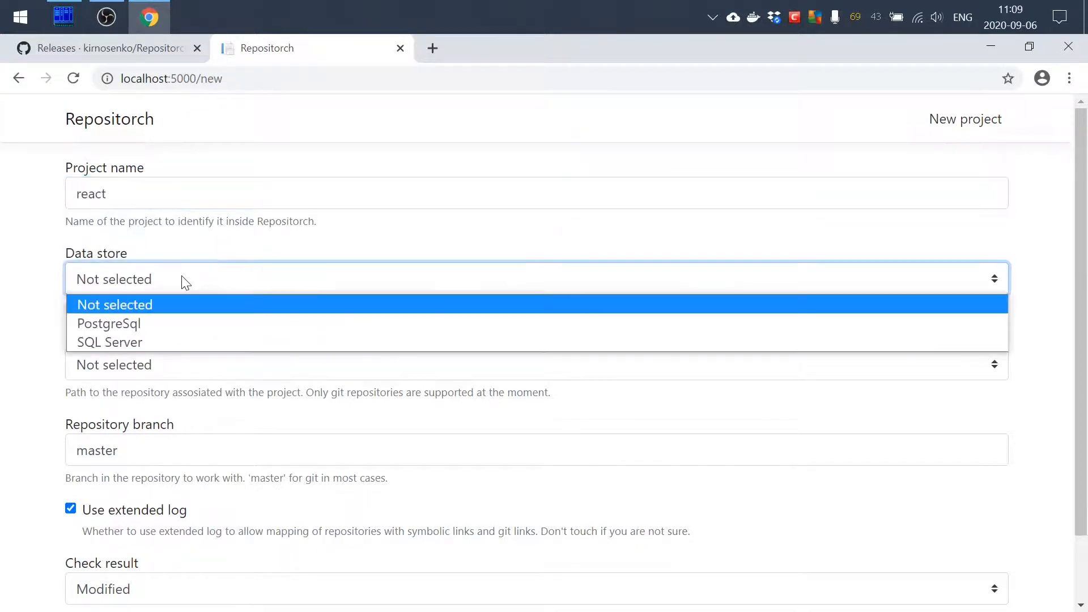
pyautogui.click(112, 342)
pyautogui.click(124, 365)
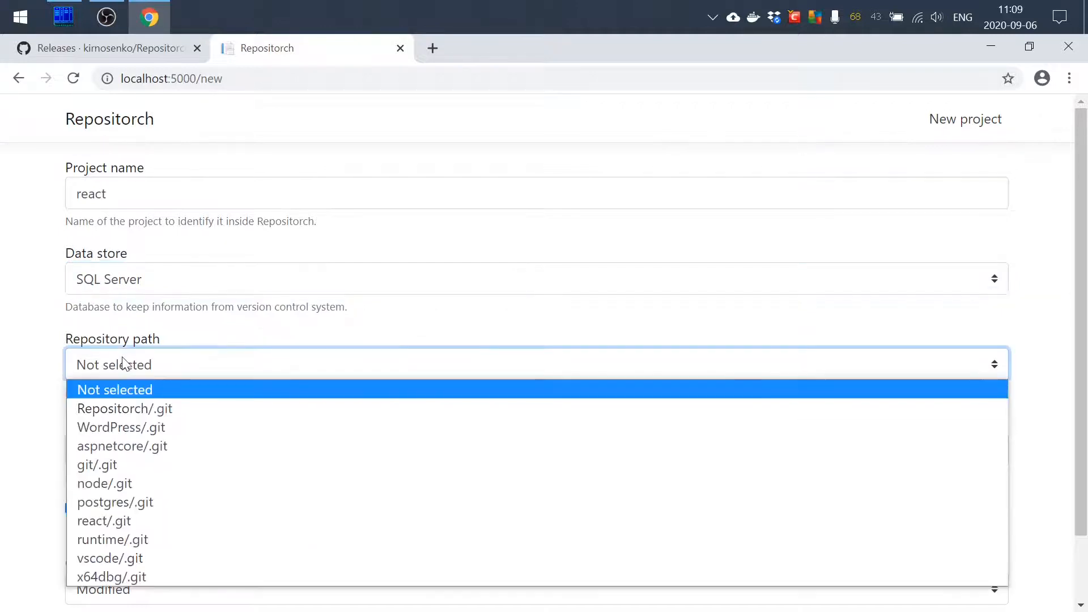
pyautogui.click(101, 517)
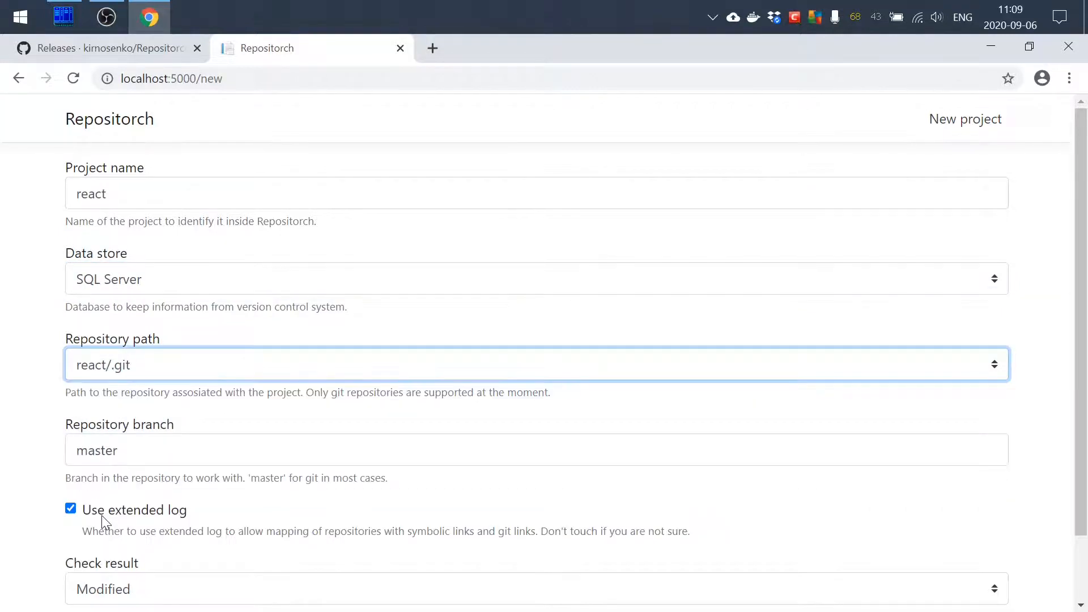
# Create the react project with the remaining default settings and start mapping it
pyautogui.click(31, 453)
pyautogui.scroll(-2, 31, 453)
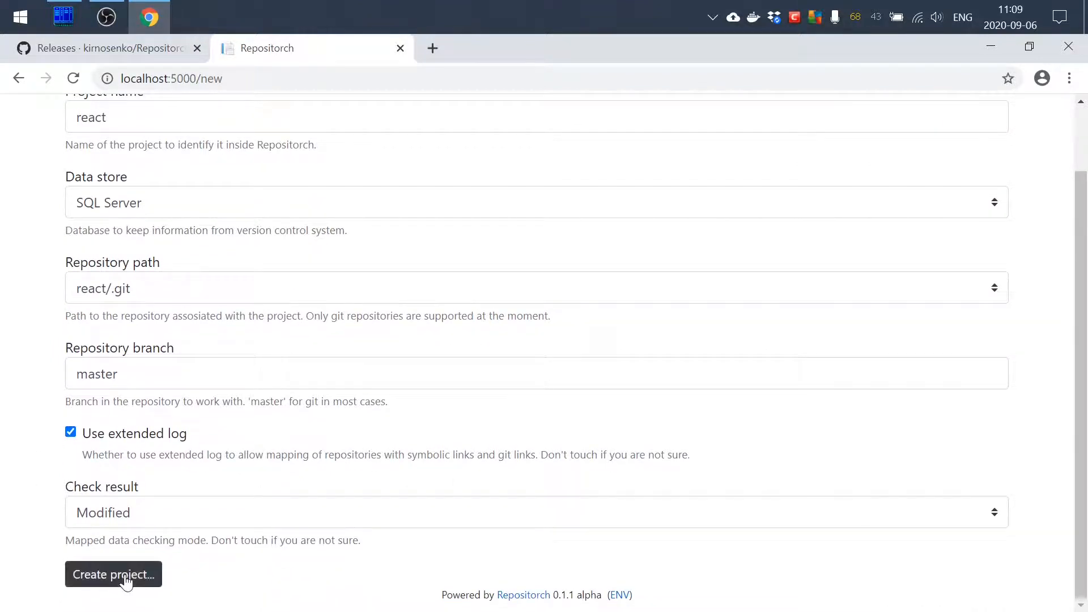
pyautogui.click(125, 574)
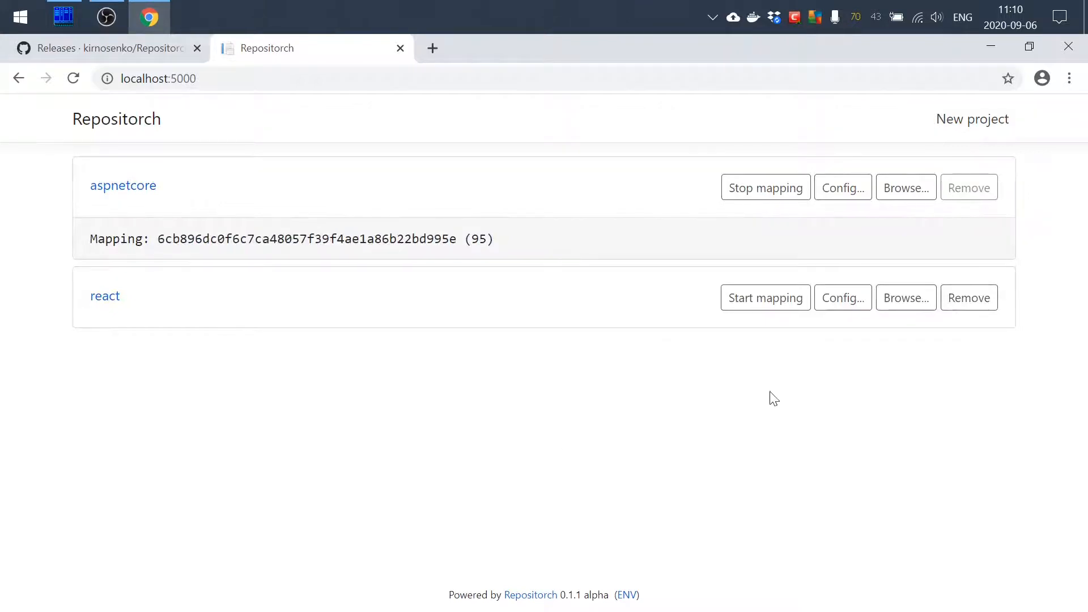
pyautogui.click(769, 306)
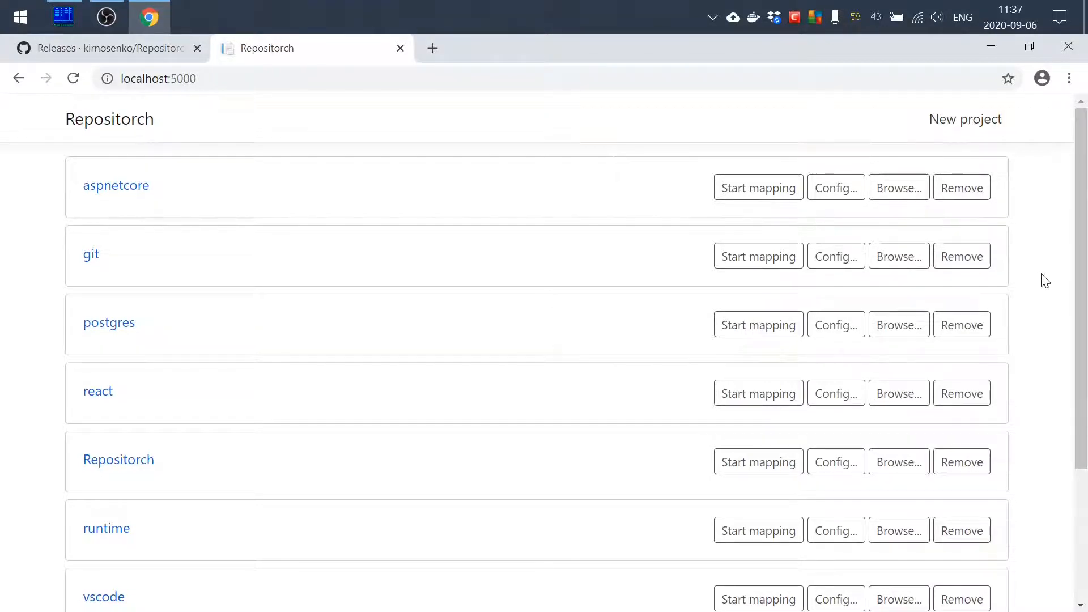
# Browse the wordpress project's file statistics and sort the directory table by directory name in ascending order
pyautogui.moveTo(1081, 296); pyautogui.dragTo(1082, 445)
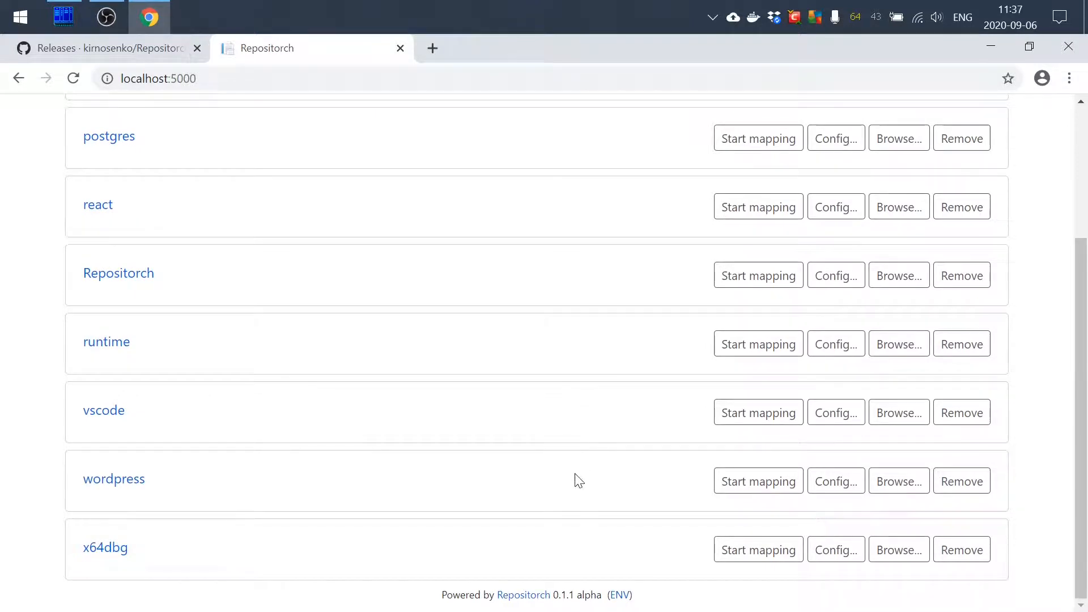
pyautogui.click(900, 483)
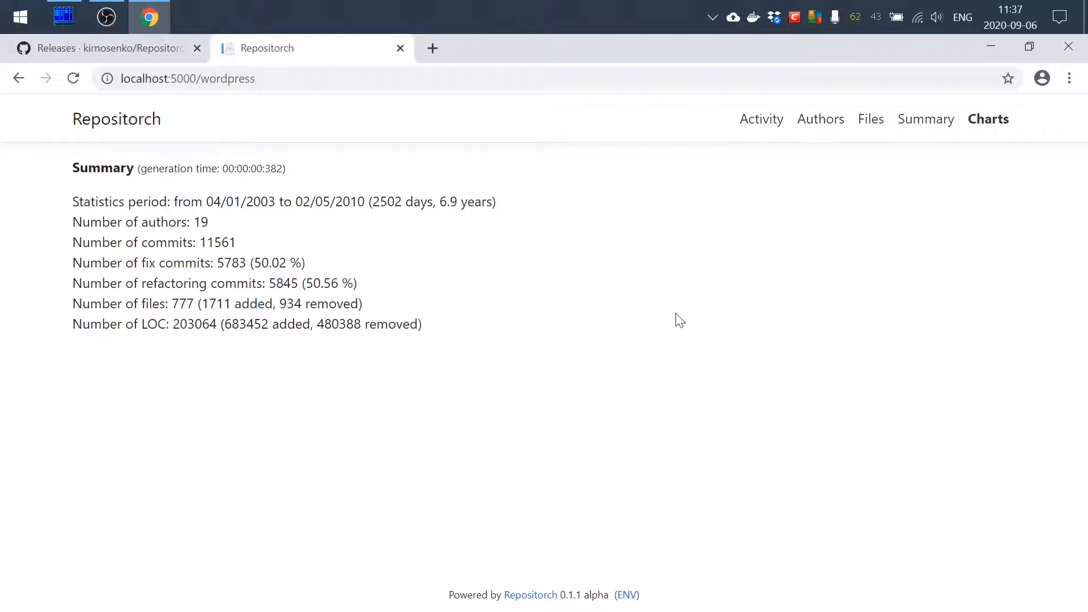
pyautogui.click(872, 125)
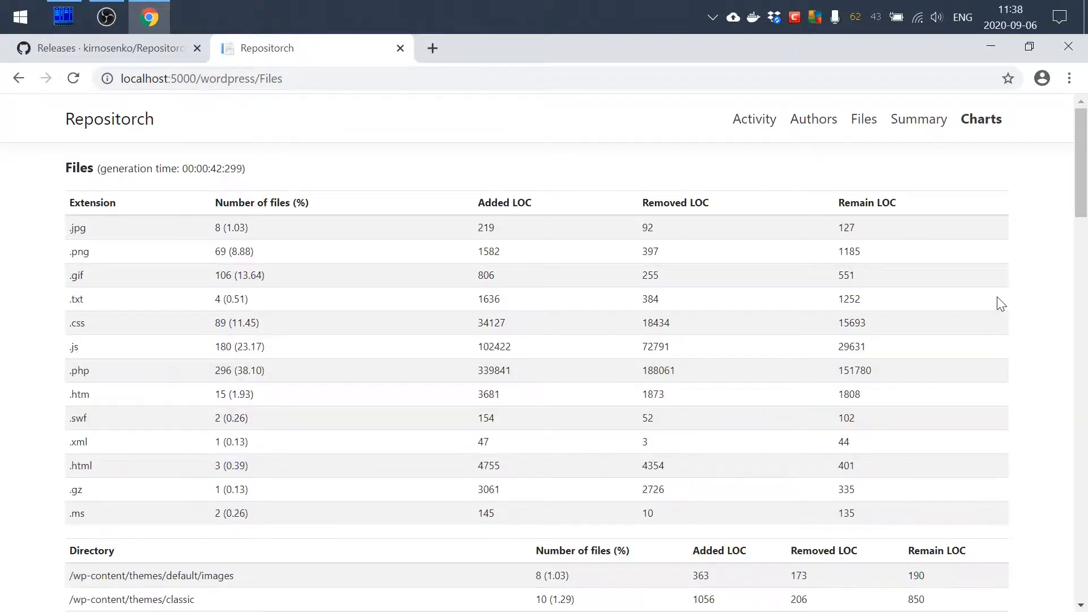
pyautogui.moveTo(1083, 170); pyautogui.dragTo(1077, 250)
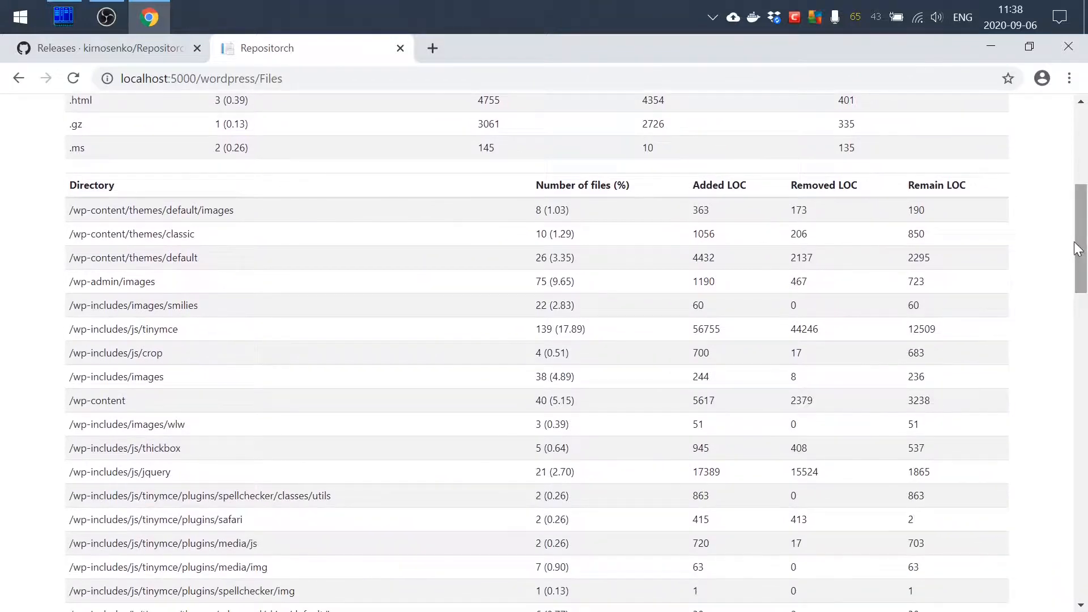
pyautogui.click(263, 182)
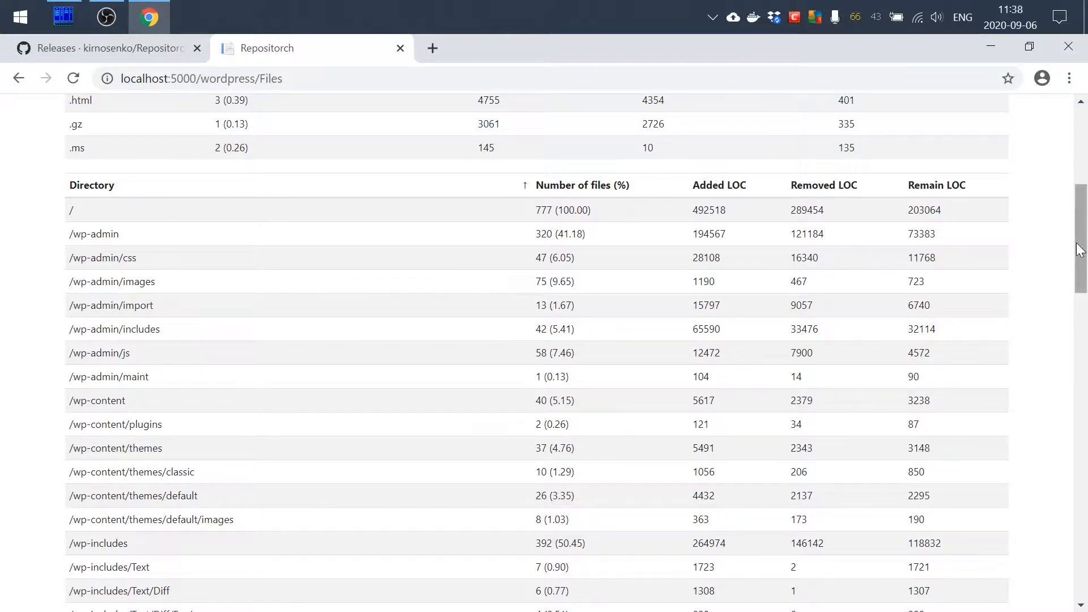
pyautogui.moveTo(1079, 250); pyautogui.dragTo(1082, 141)
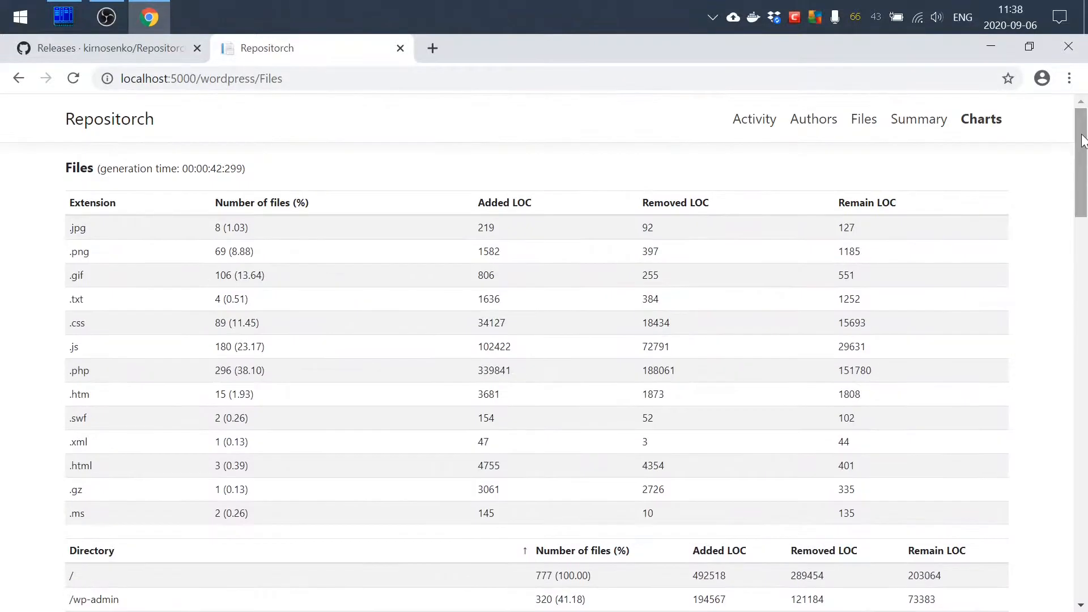
# View the wordpress project's author statistics and sort the authors by contribution percentage in descending order
pyautogui.click(816, 127)
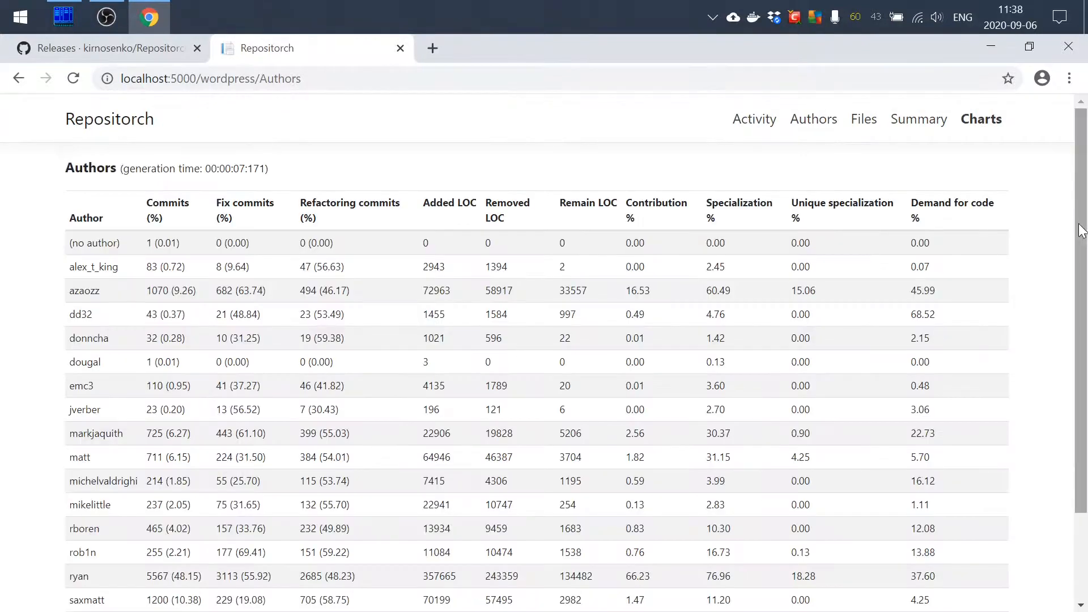
pyautogui.moveTo(1075, 230); pyautogui.dragTo(1081, 266)
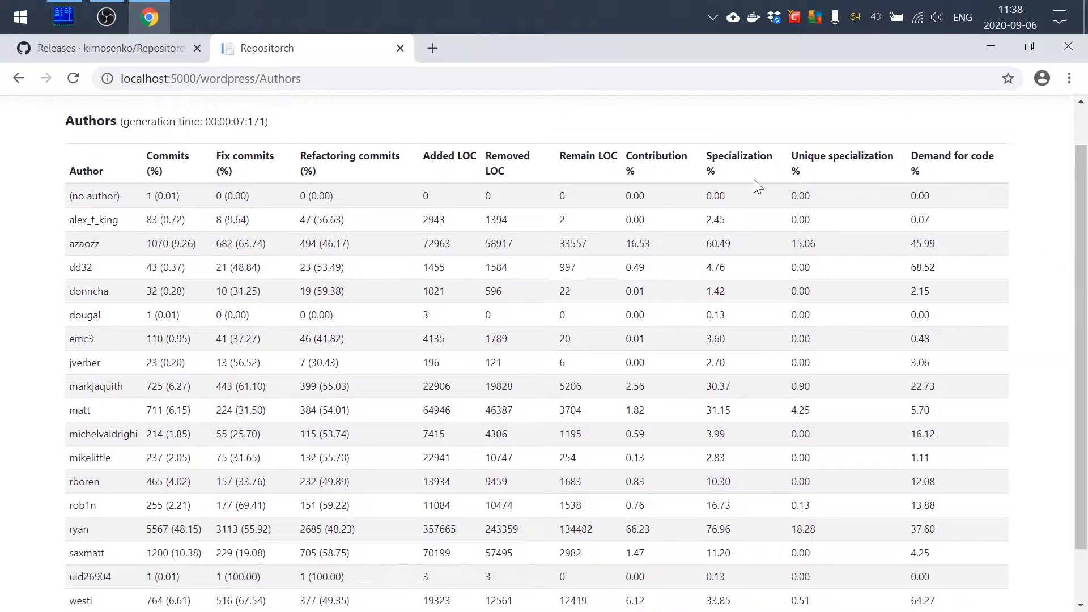
pyautogui.click(656, 163)
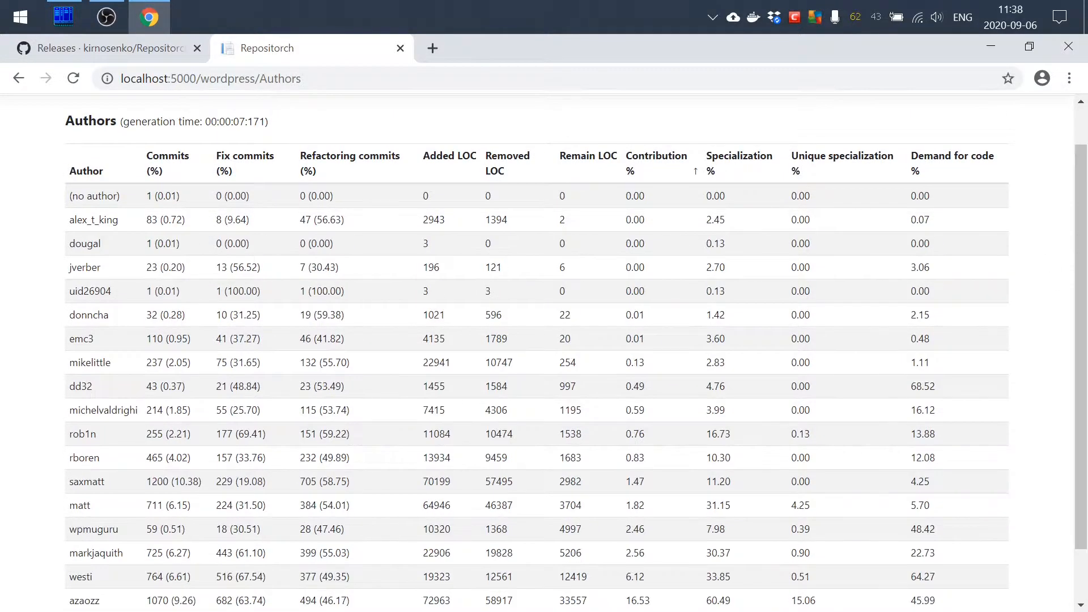
pyautogui.click(656, 163)
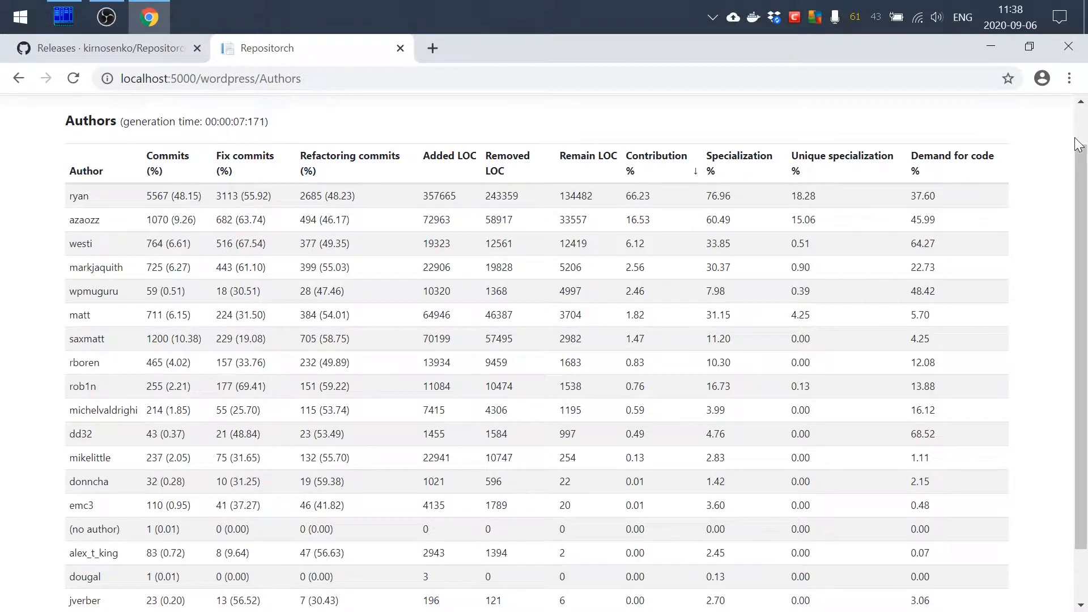
# Review the wordpress project's activity statistics by period
pyautogui.scroll(1, 1061, 141)
pyautogui.click(754, 120)
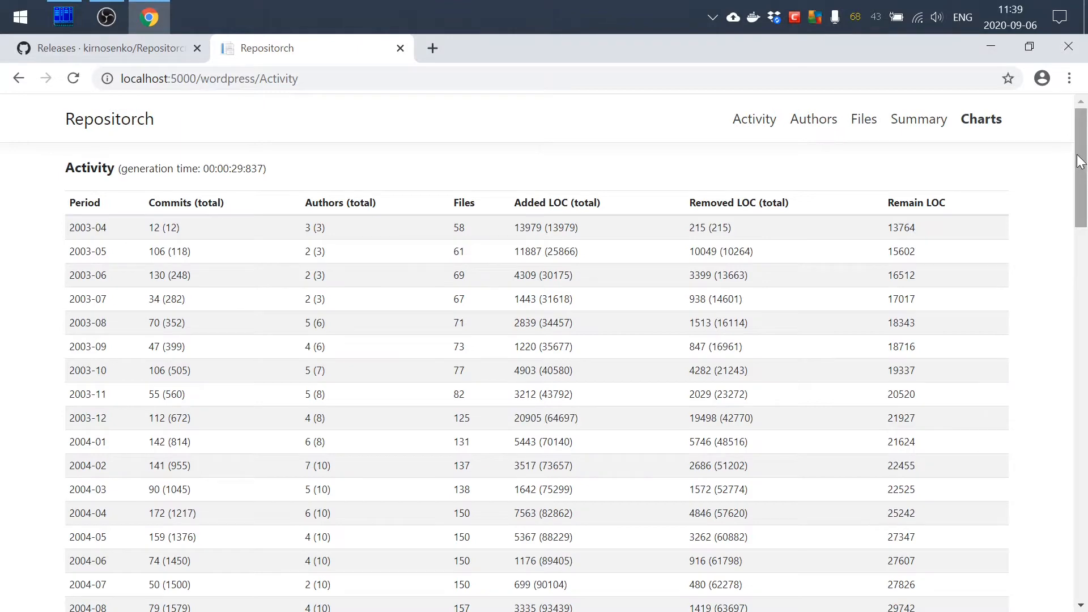
pyautogui.moveTo(1079, 162); pyautogui.dragTo(1079, 116)
# Display the Lines Of Code Burndown chart for the wordpress project and examine it
pyautogui.click(983, 121)
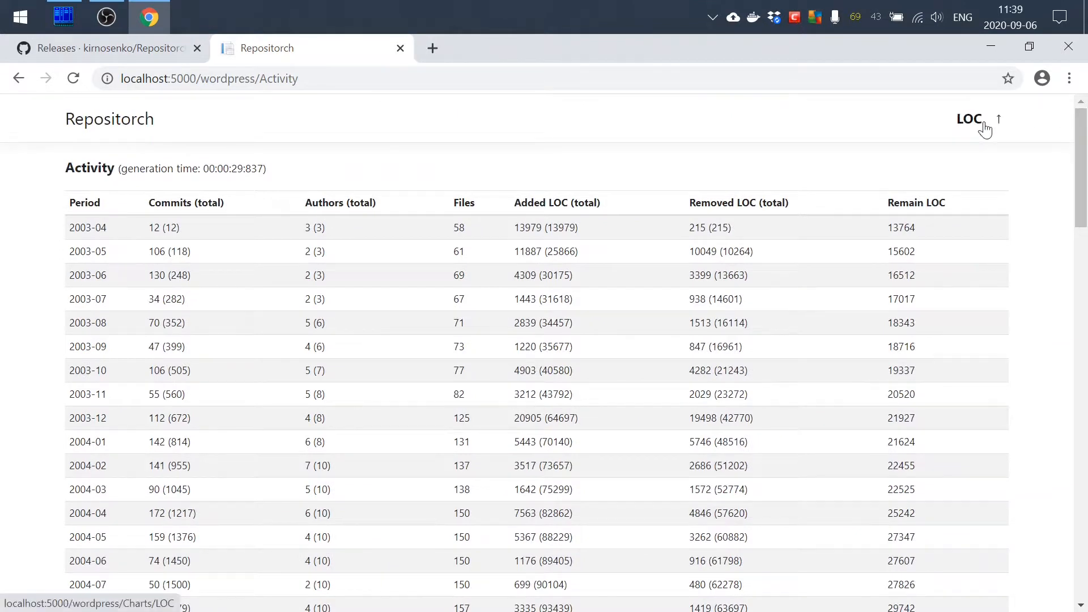
pyautogui.click(983, 121)
pyautogui.click(805, 123)
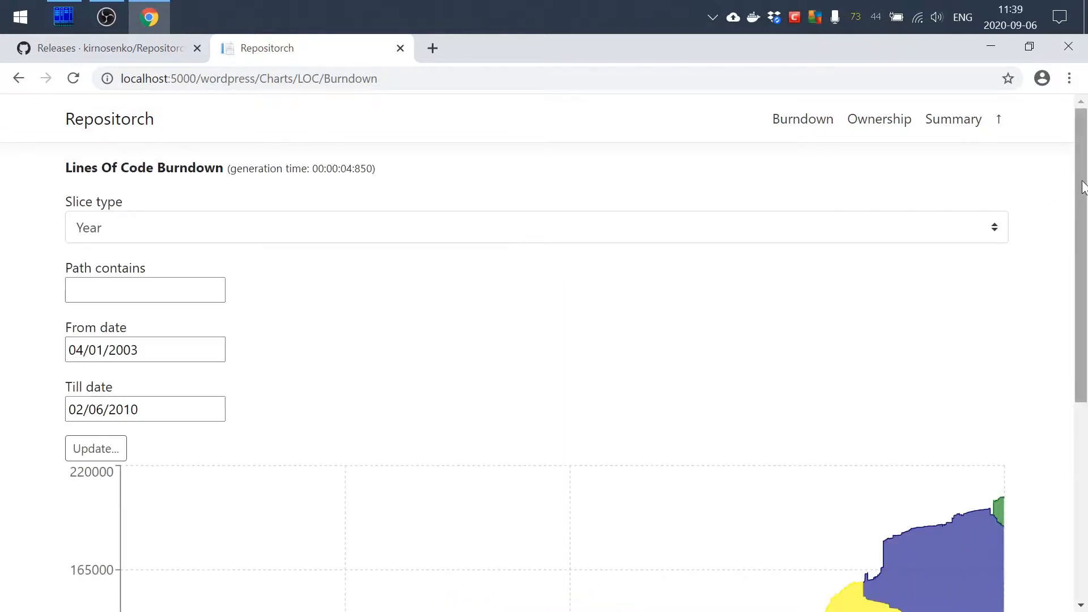
pyautogui.moveTo(1083, 201)
pyautogui.mouseDown()
pyautogui.moveTo(1083, 396)
pyautogui.moveTo(1083, 199)
pyautogui.mouseUp()
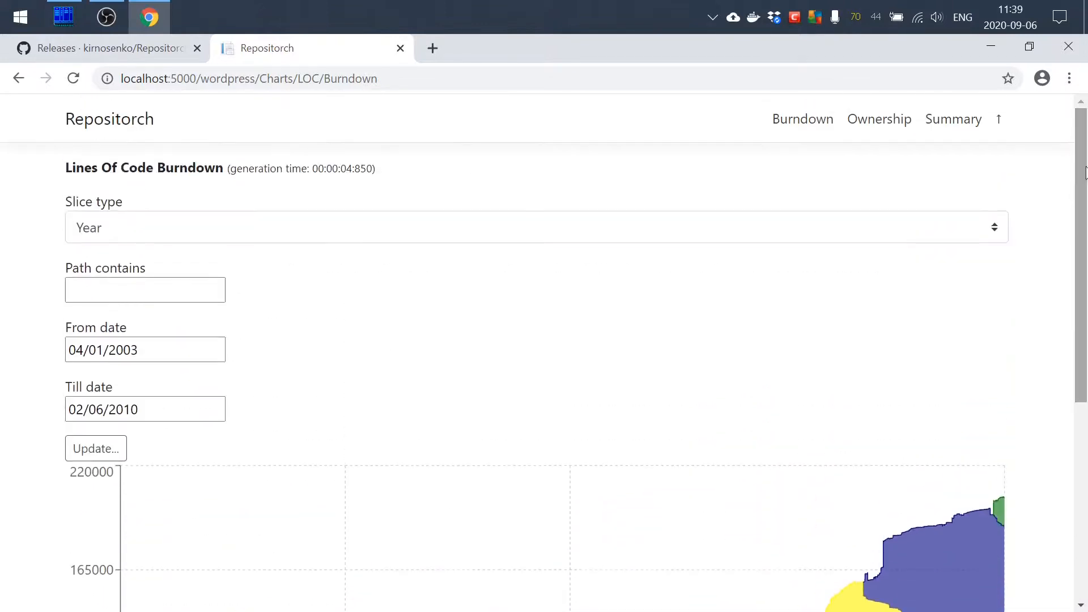
# Examine the Lines Of Code Ownership chart for wordpress and return to the project list
pyautogui.click(891, 127)
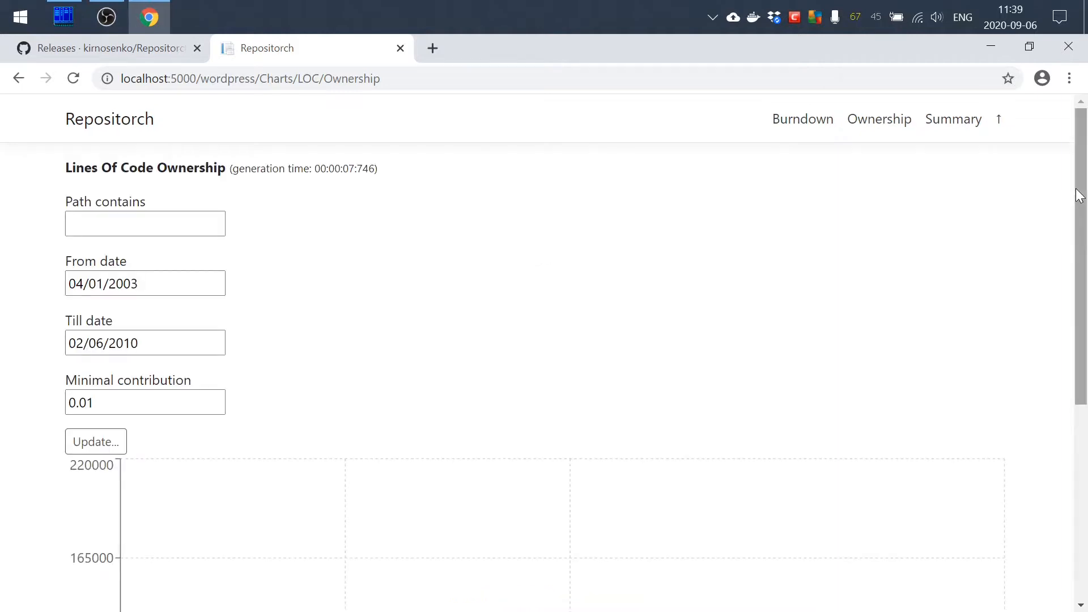
pyautogui.moveTo(1079, 243); pyautogui.dragTo(1070, 391)
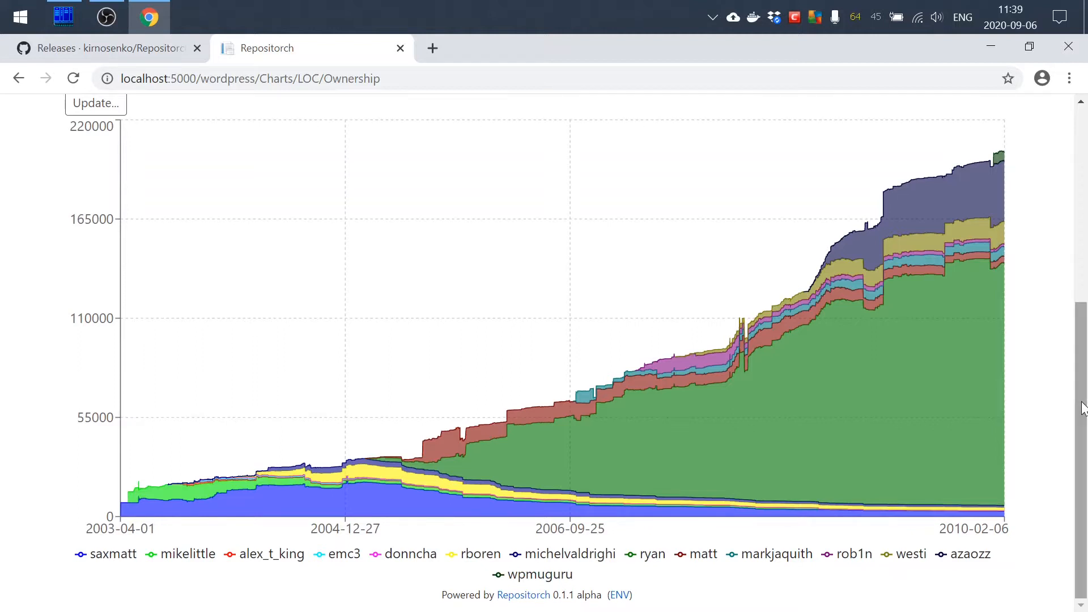
pyautogui.click(1083, 151)
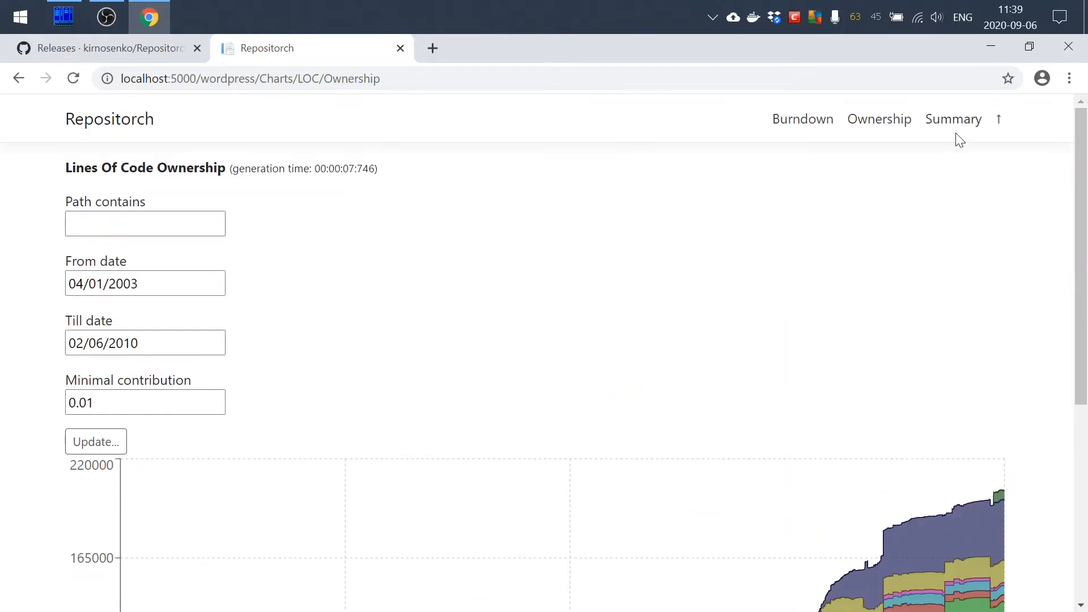
pyautogui.click(104, 134)
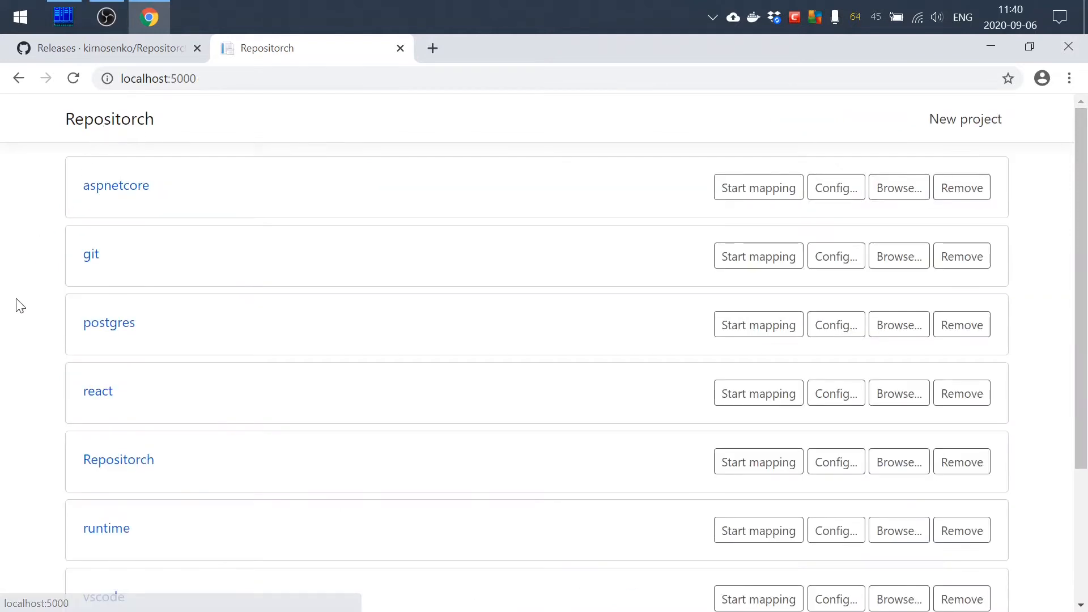